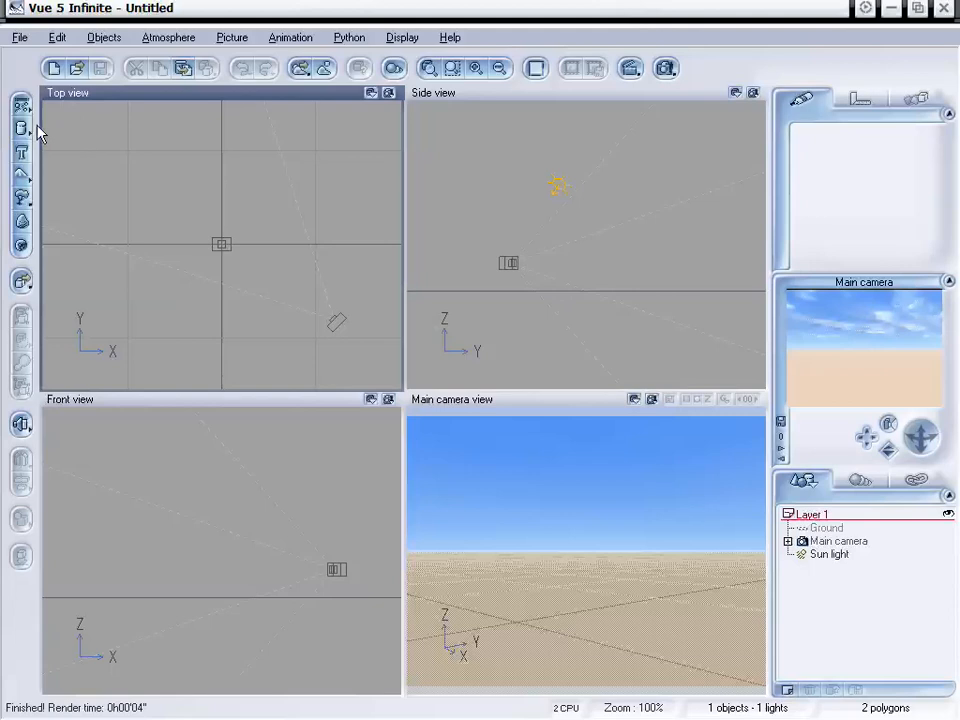
- Add a sphere to the scene and reposition it nearer the centre of the main camera view
left_click_drag(22, 128, 39, 133)
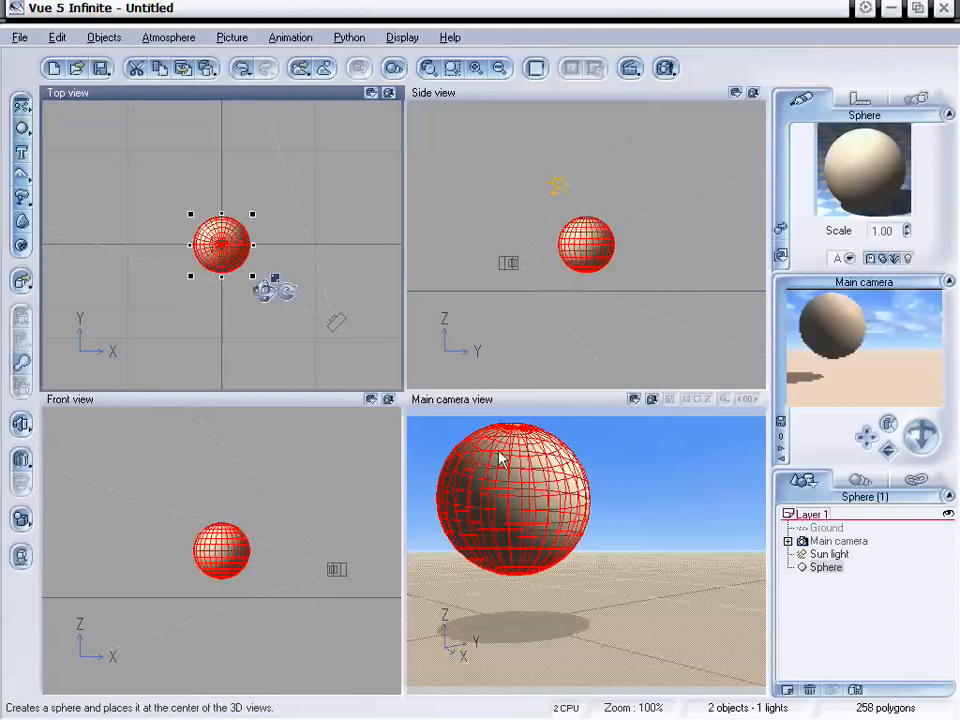
left_click_drag(502, 458, 564, 467)
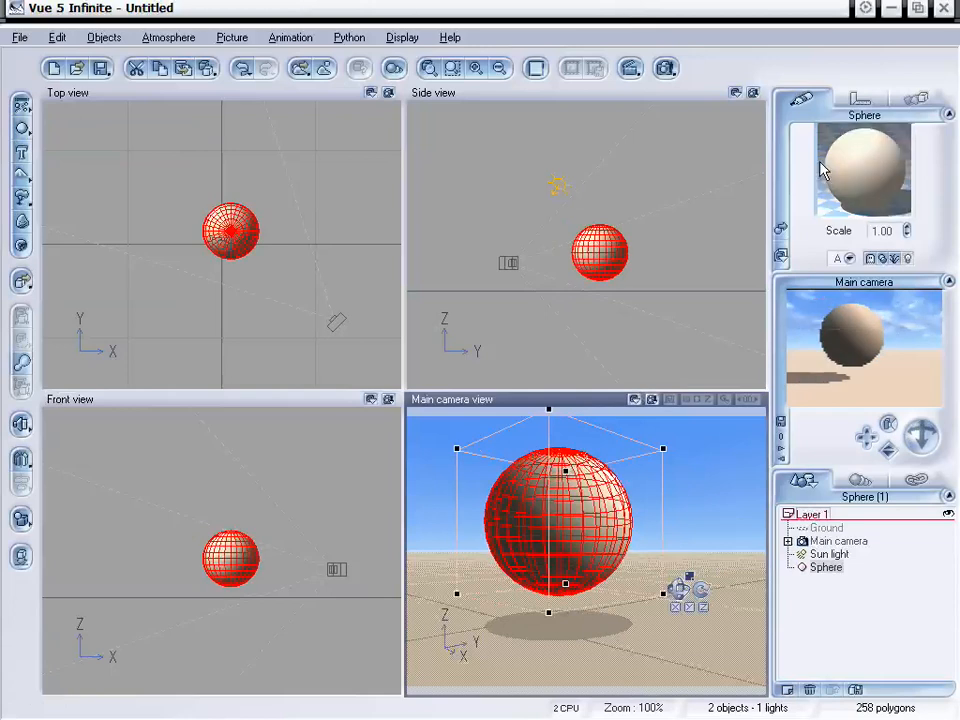
- Assign the Shaded White Smoke volumetric material to the sphere and bring the main camera closer to it
left_click(779, 228)
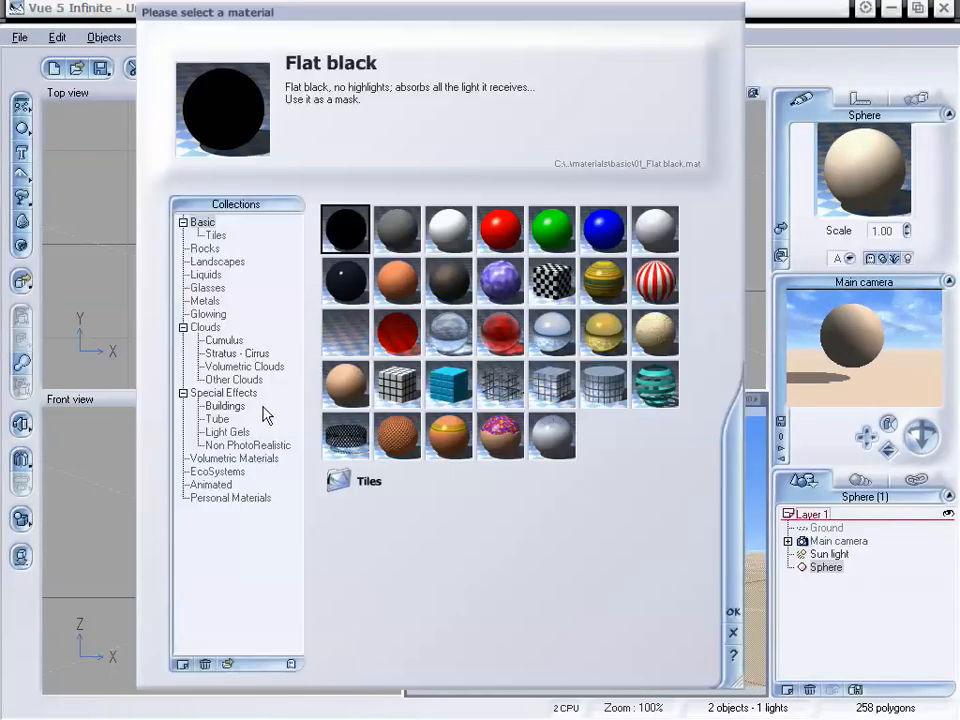
left_click(258, 461)
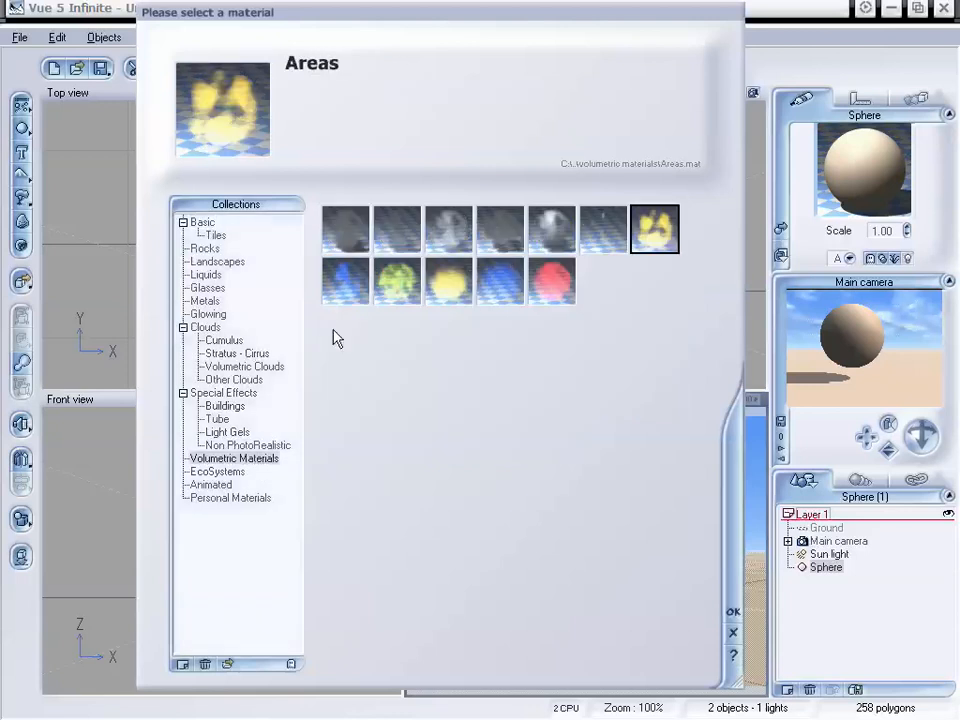
left_click(538, 235)
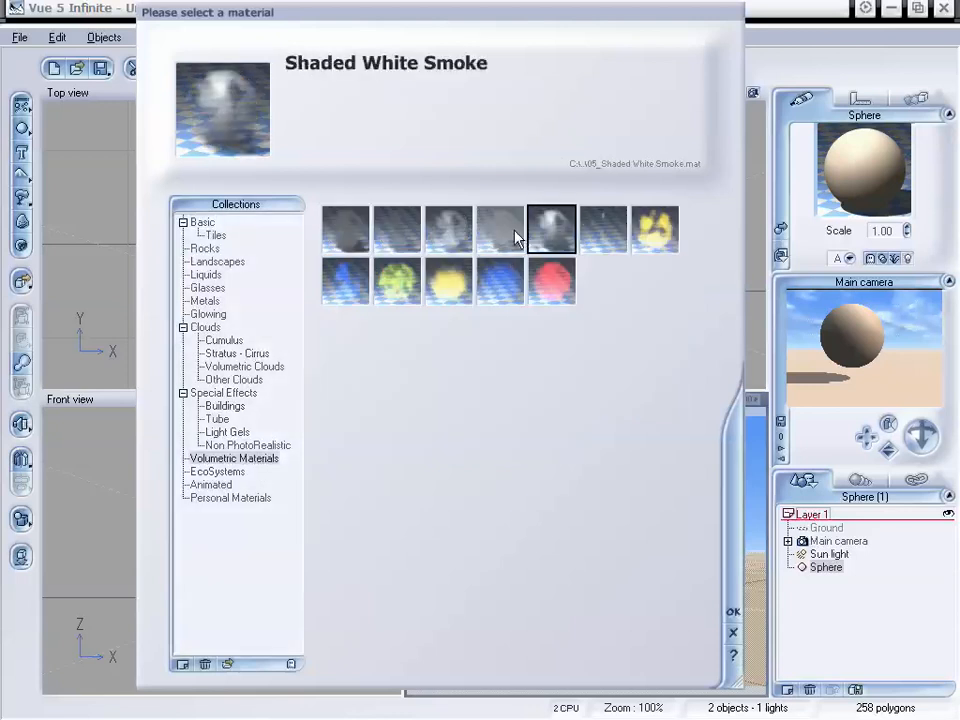
left_click(734, 614)
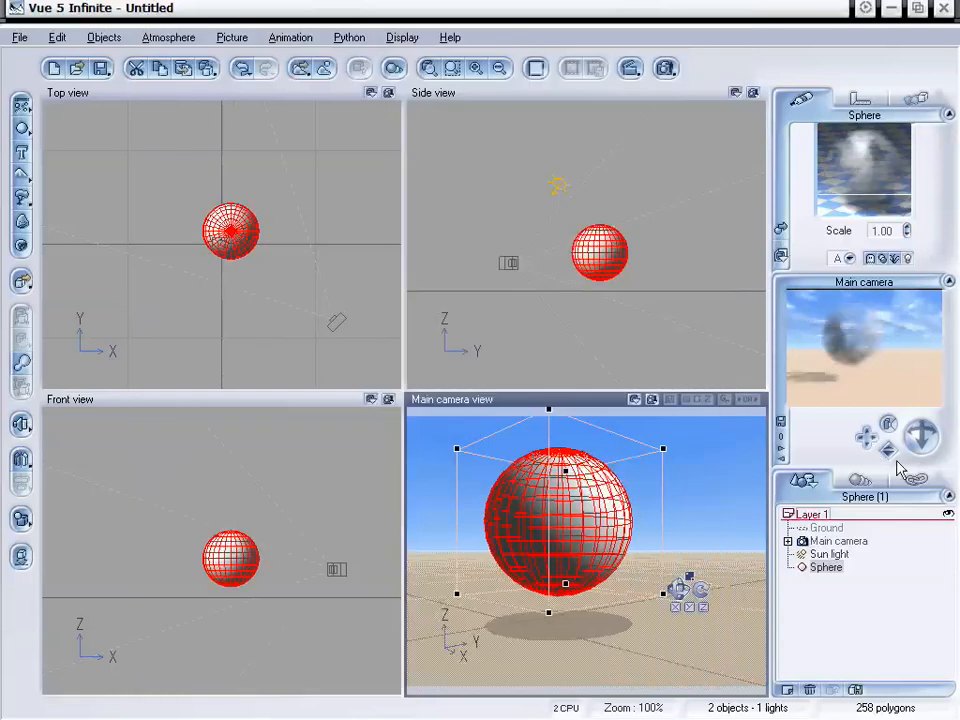
left_click_drag(890, 449, 867, 437)
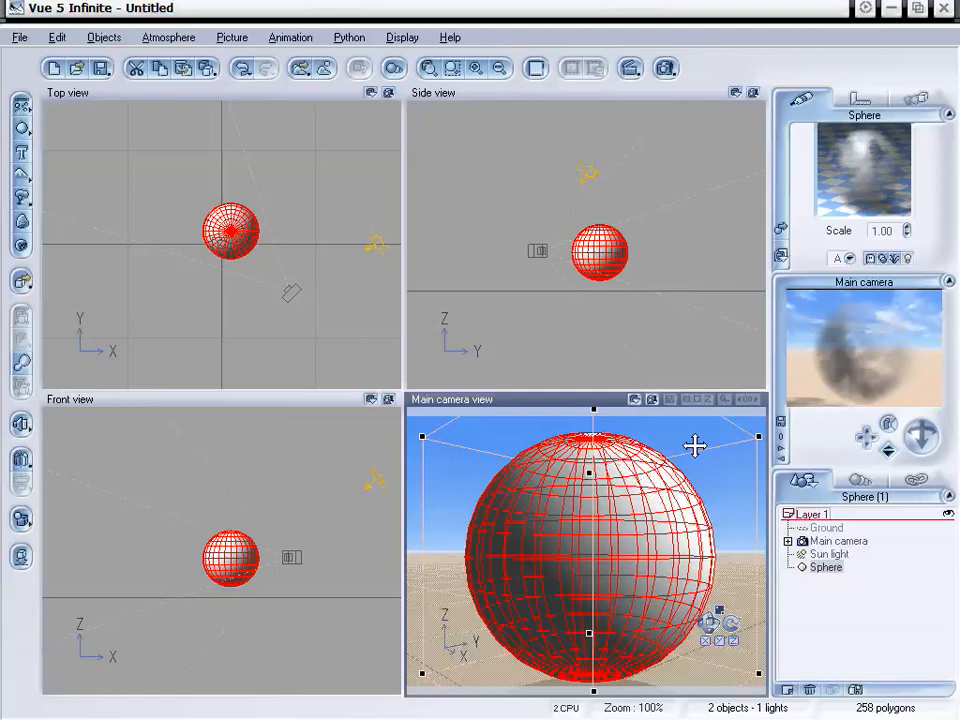
- Open the sphere's smoke material for editing, review its lighting settings, and open its density production function
double_click(862, 160)
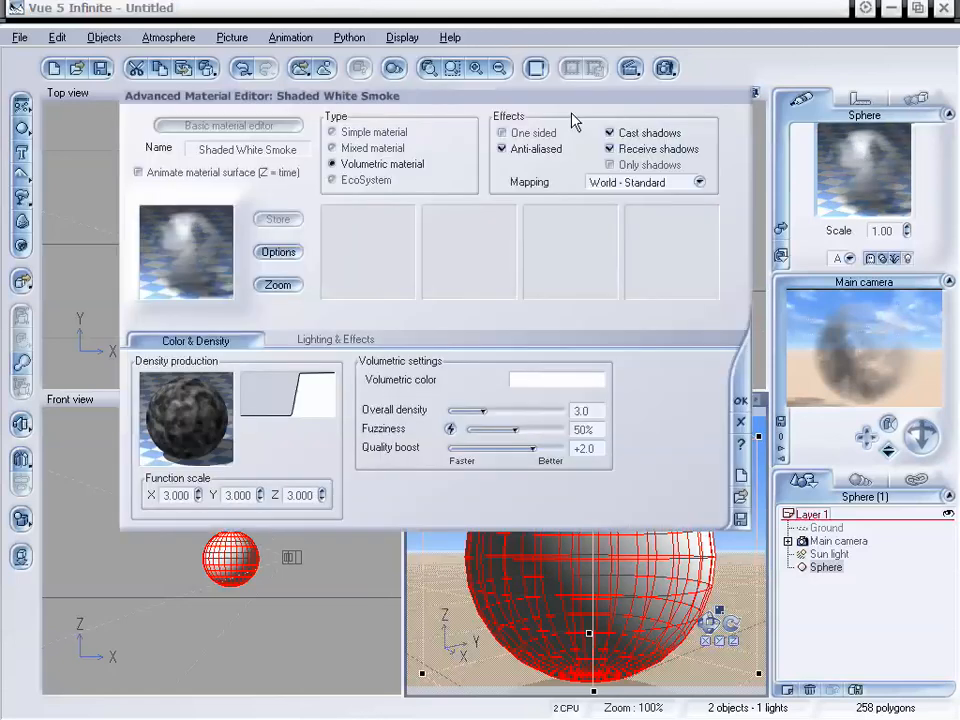
left_click_drag(576, 104, 557, 114)
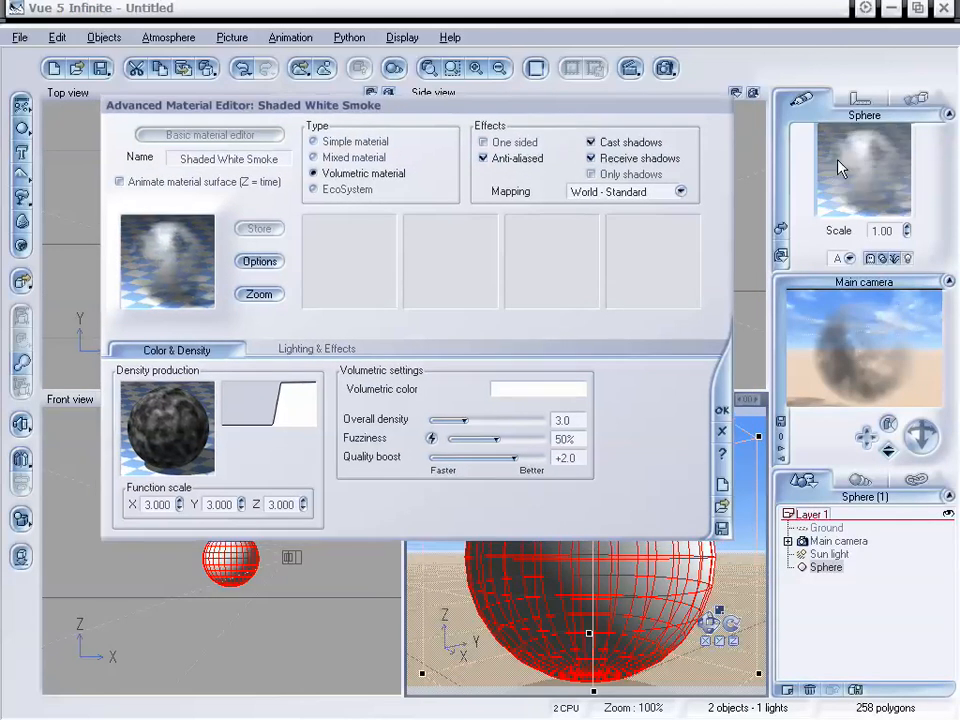
left_click(285, 349)
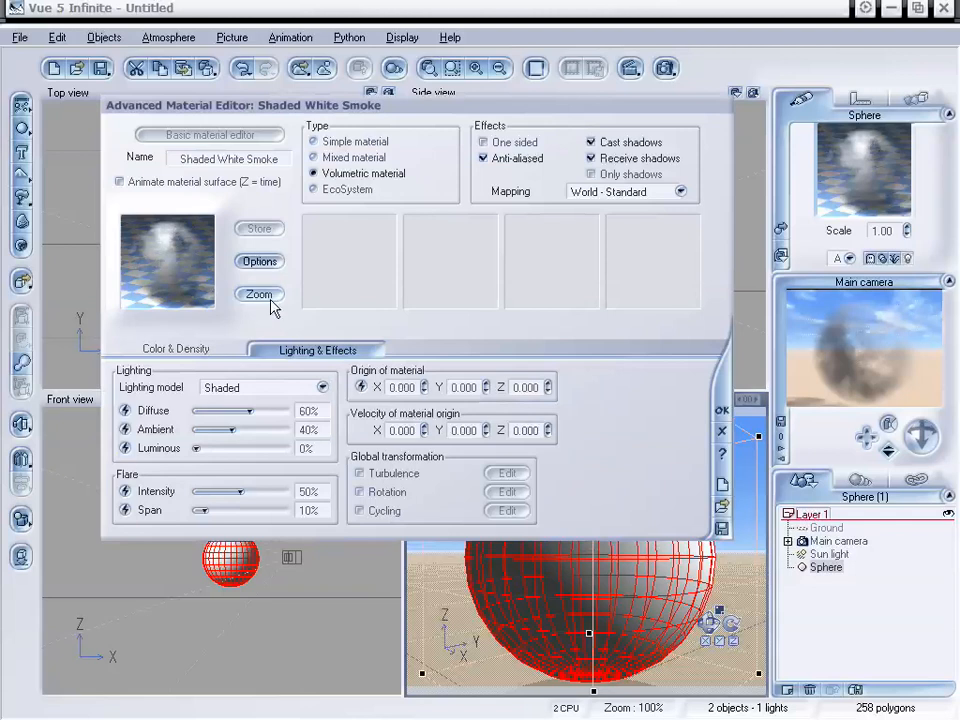
left_click(180, 349)
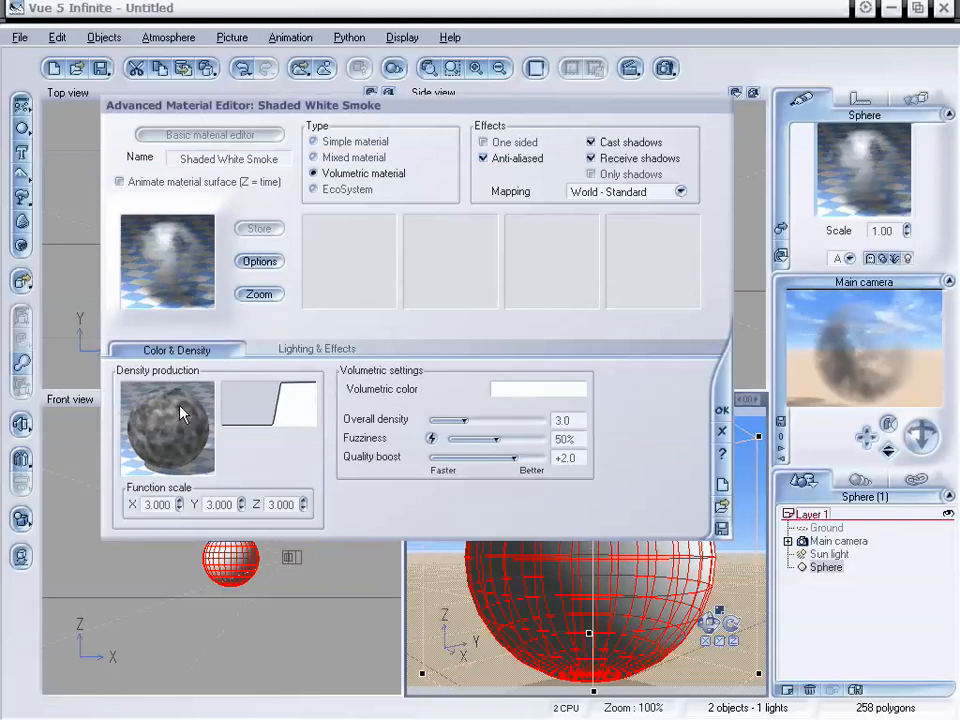
right_click(181, 407)
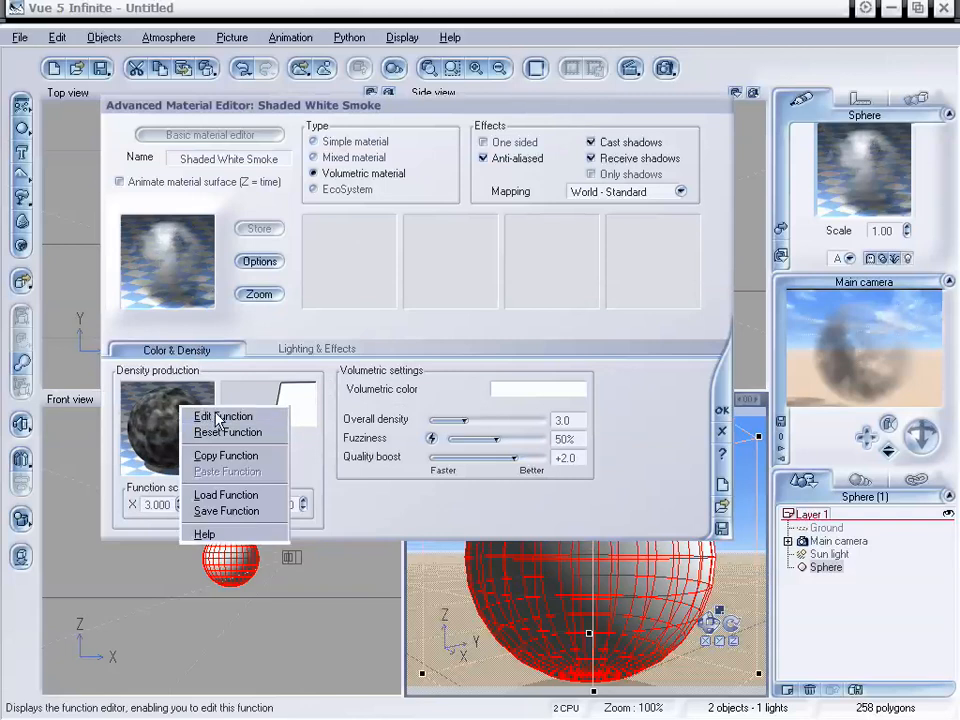
left_click(218, 417)
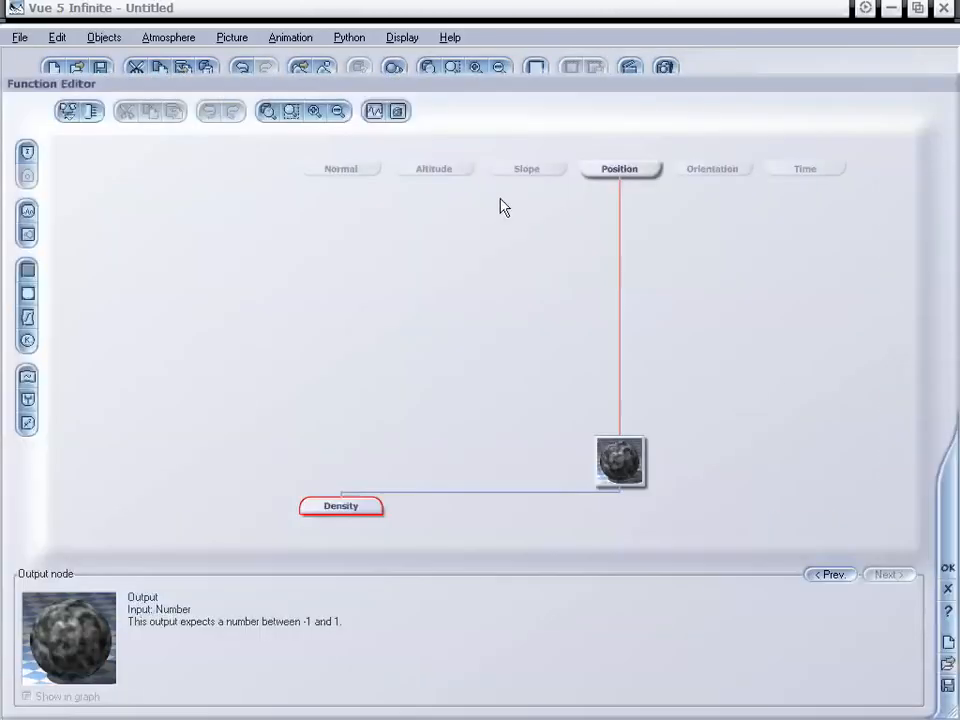
- Rearrange the density graph so the fractal node sits just above and beside the Density output, with free space around it
left_click_drag(503, 89, 504, 34)
left_click(624, 410)
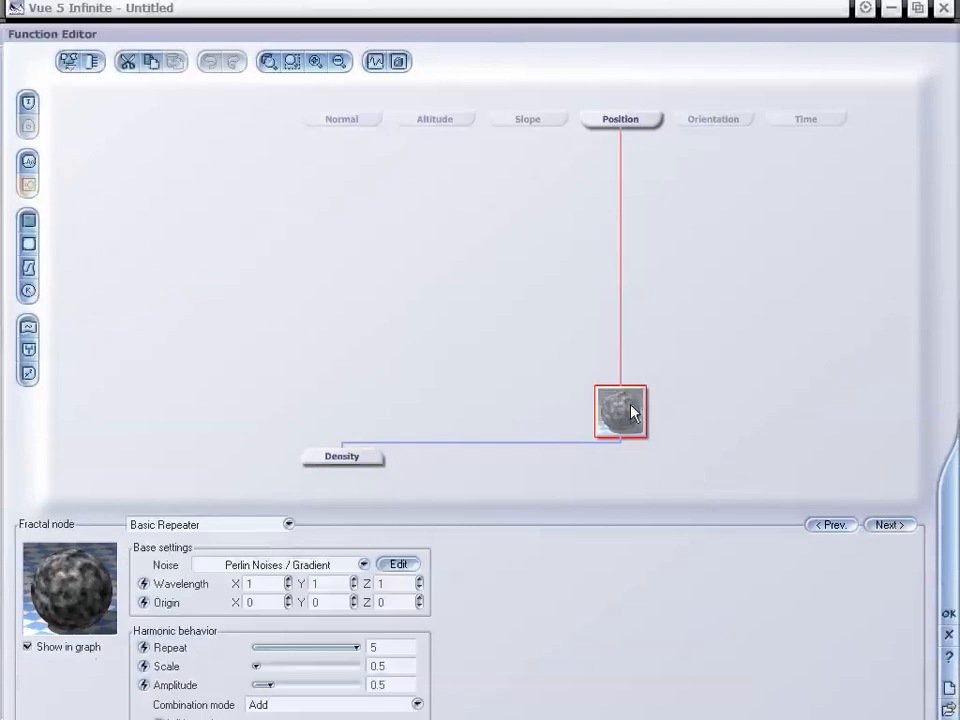
left_click_drag(628, 411, 402, 279)
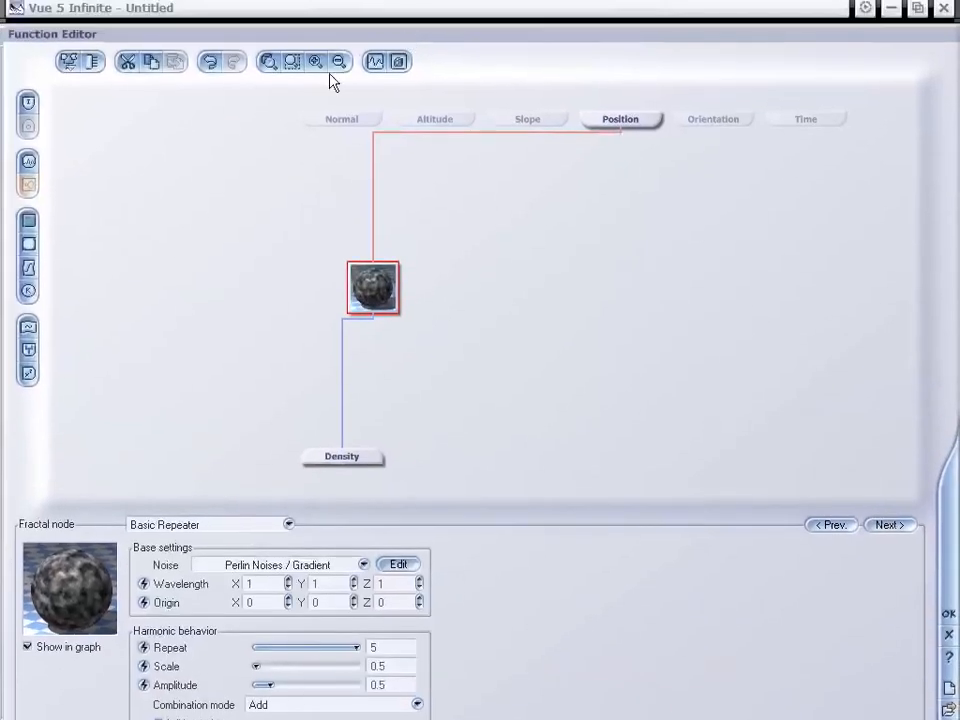
left_click(339, 62)
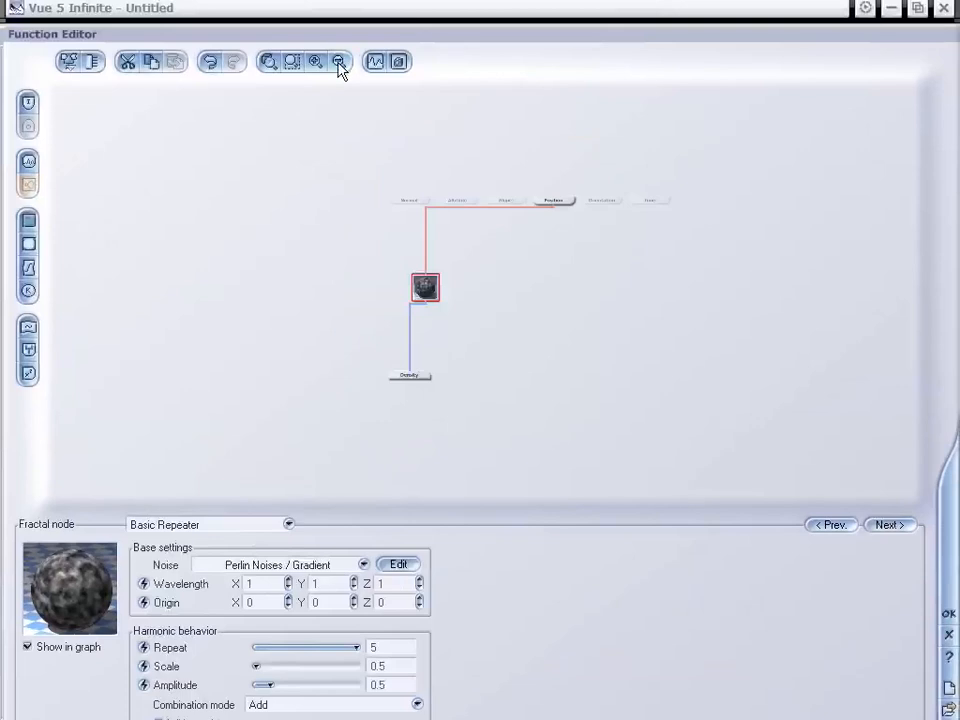
left_click_drag(467, 27, 485, 43)
left_click_drag(459, 139, 453, 193)
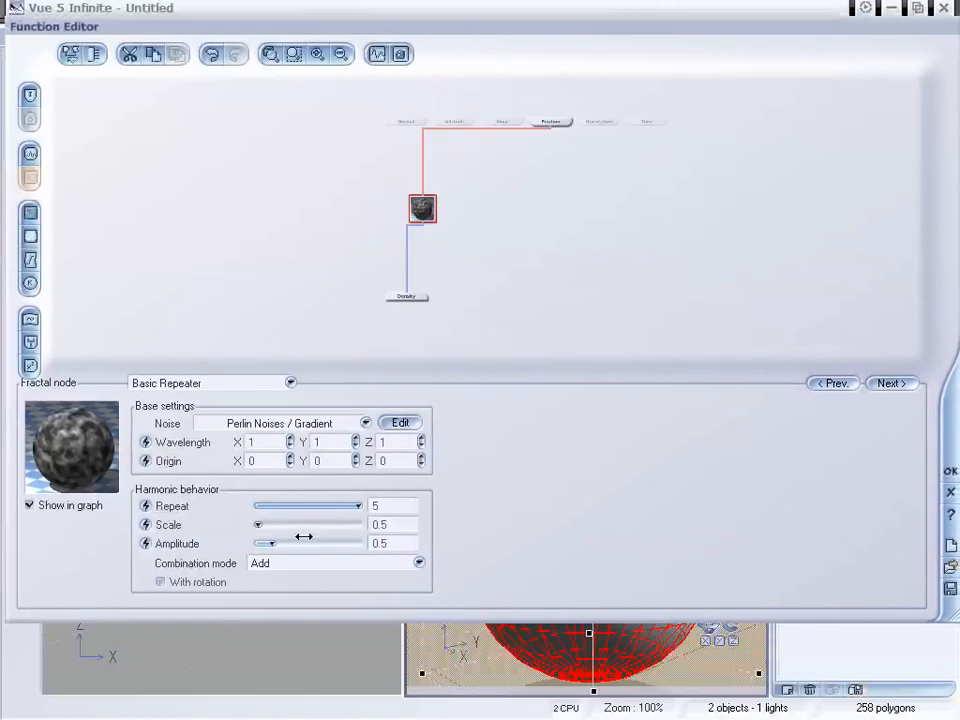
- Enable the Animated option for the fractal node's Perlin gradient noise and accept the function and material changes
left_click(403, 424)
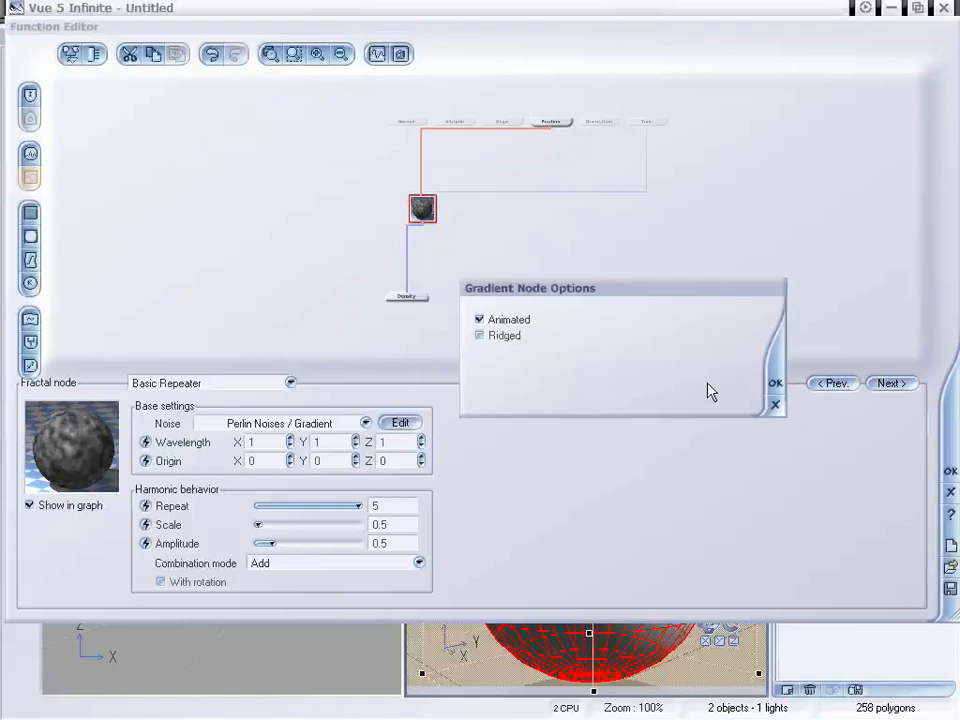
left_click(775, 384)
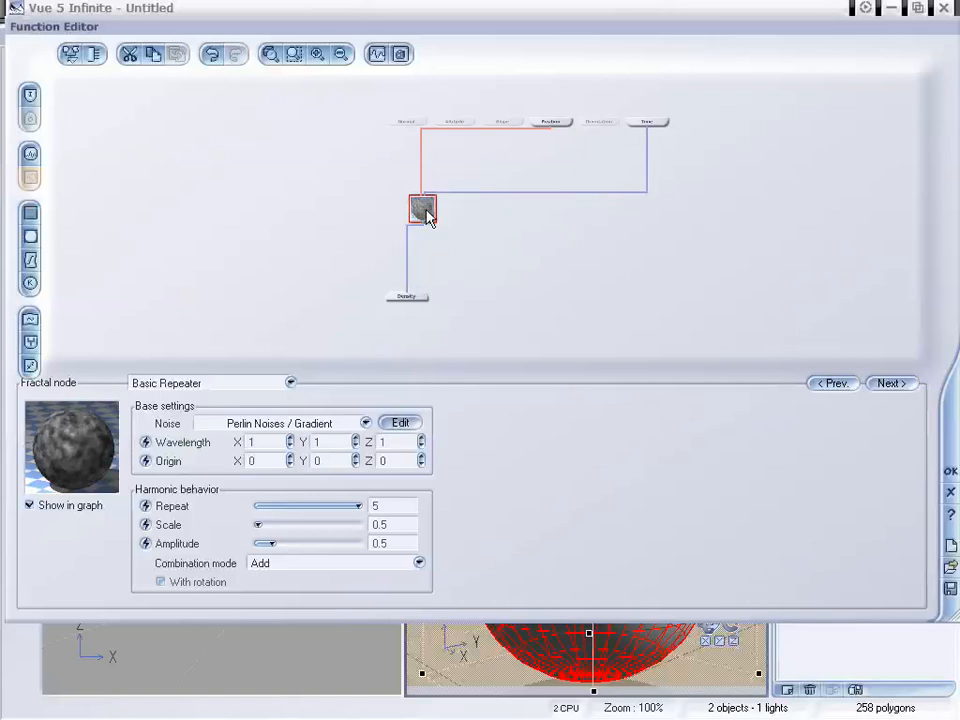
left_click(945, 472)
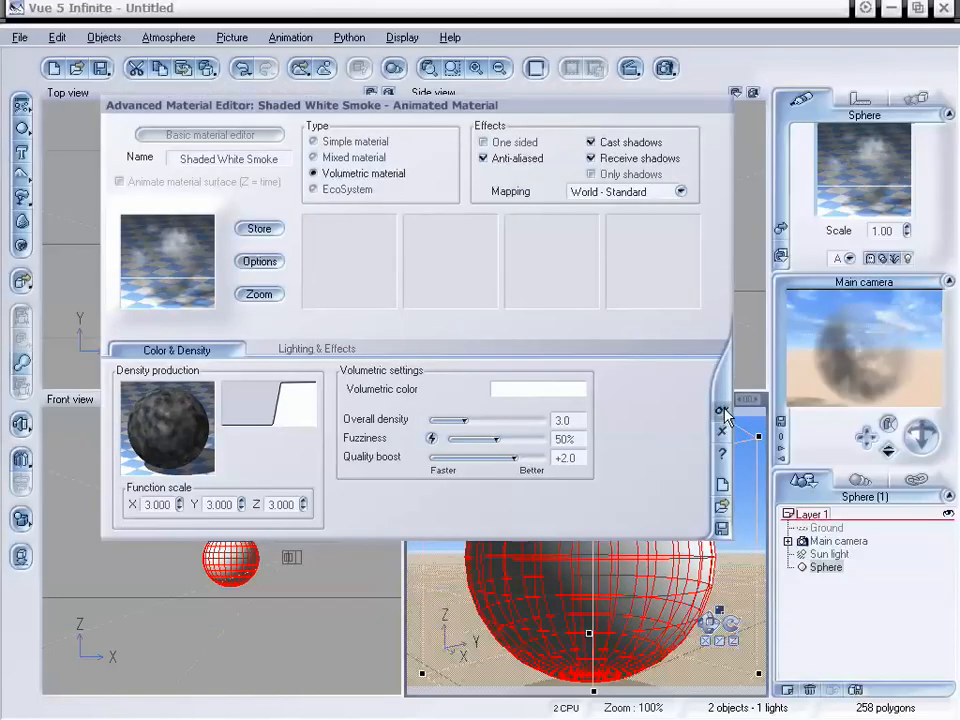
left_click(721, 415)
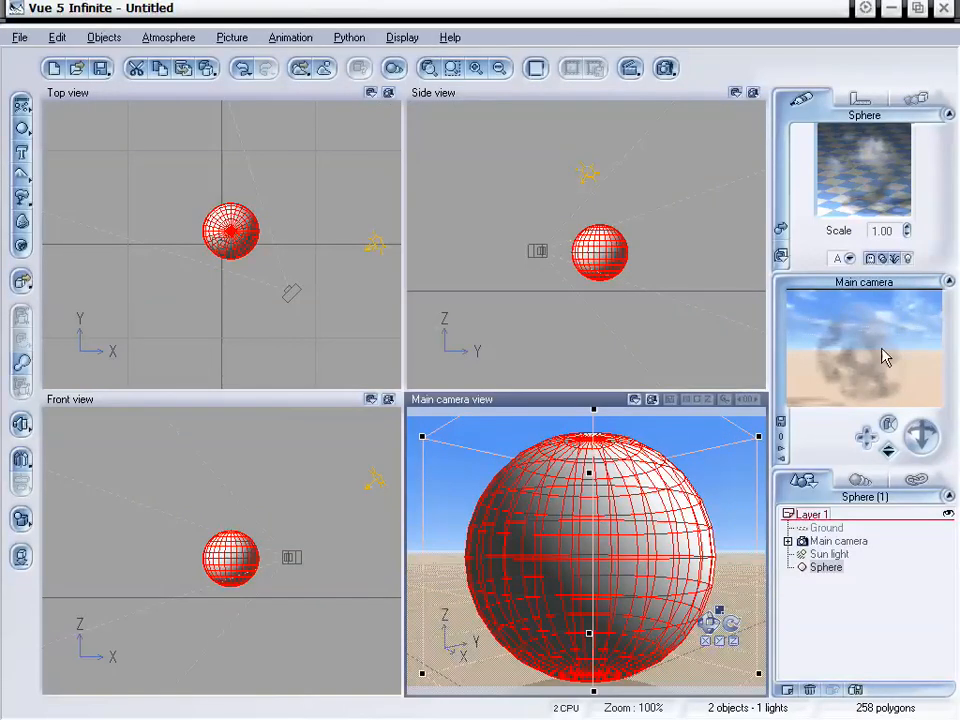
- Display the animation timeline and scrub through the first three seconds to preview the changing smoke, ending at 00:00:00 - 11
left_click(293, 36)
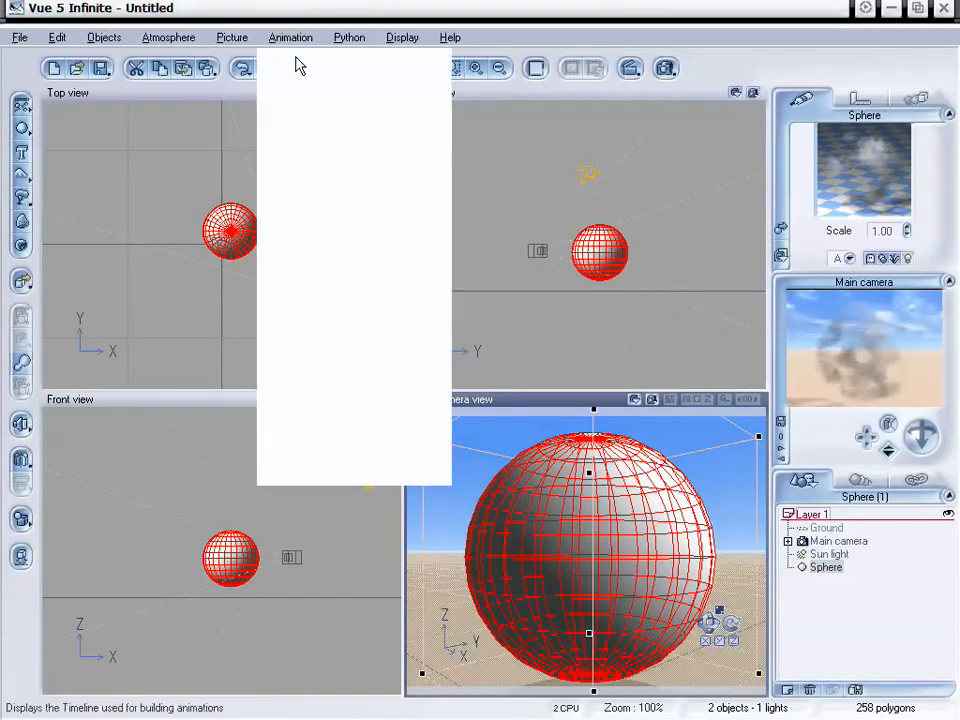
left_click(370, 242)
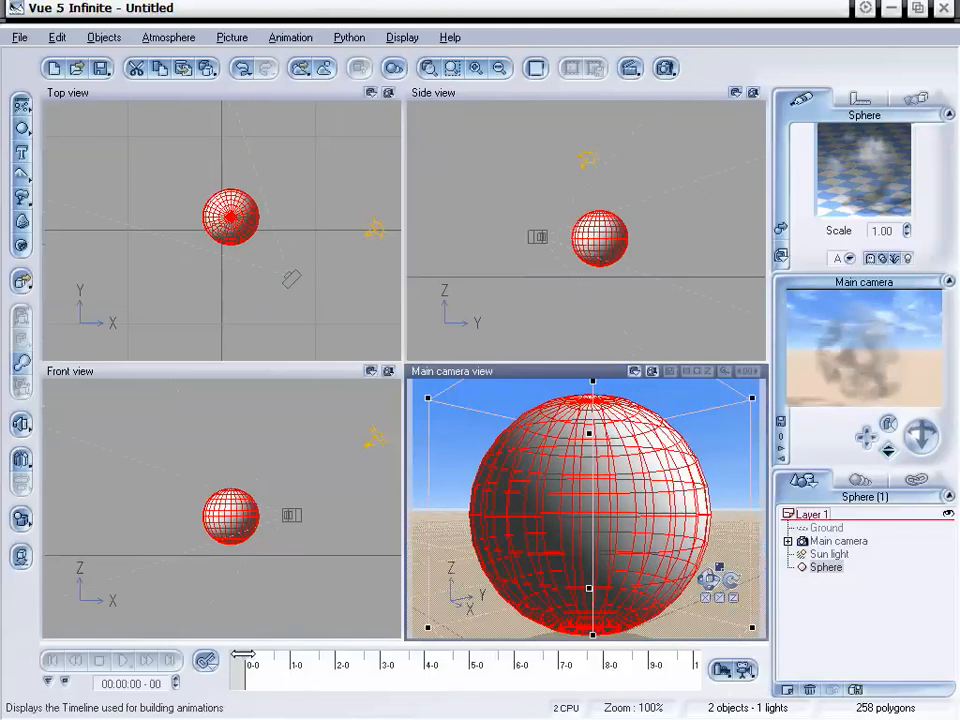
left_click_drag(245, 656, 305, 656)
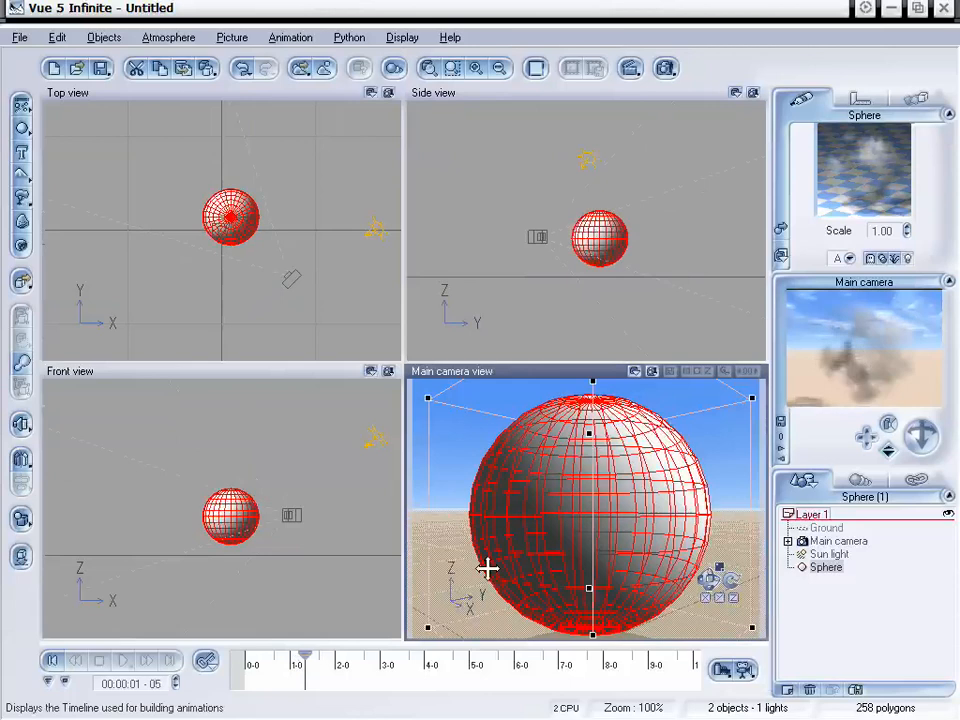
left_click_drag(305, 656, 378, 657)
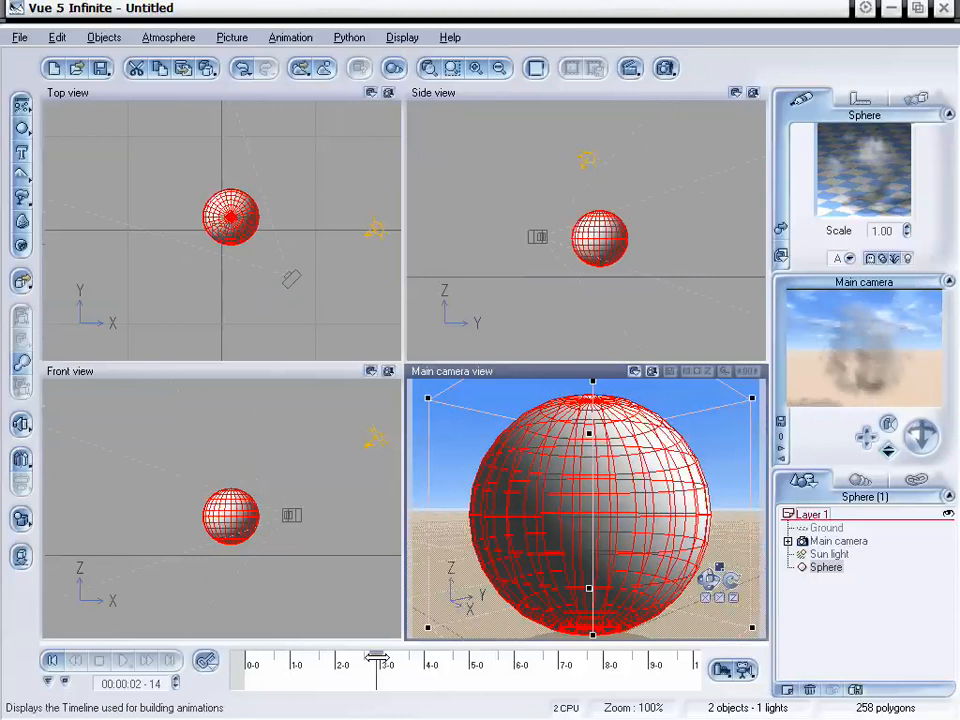
left_click_drag(388, 667, 278, 660)
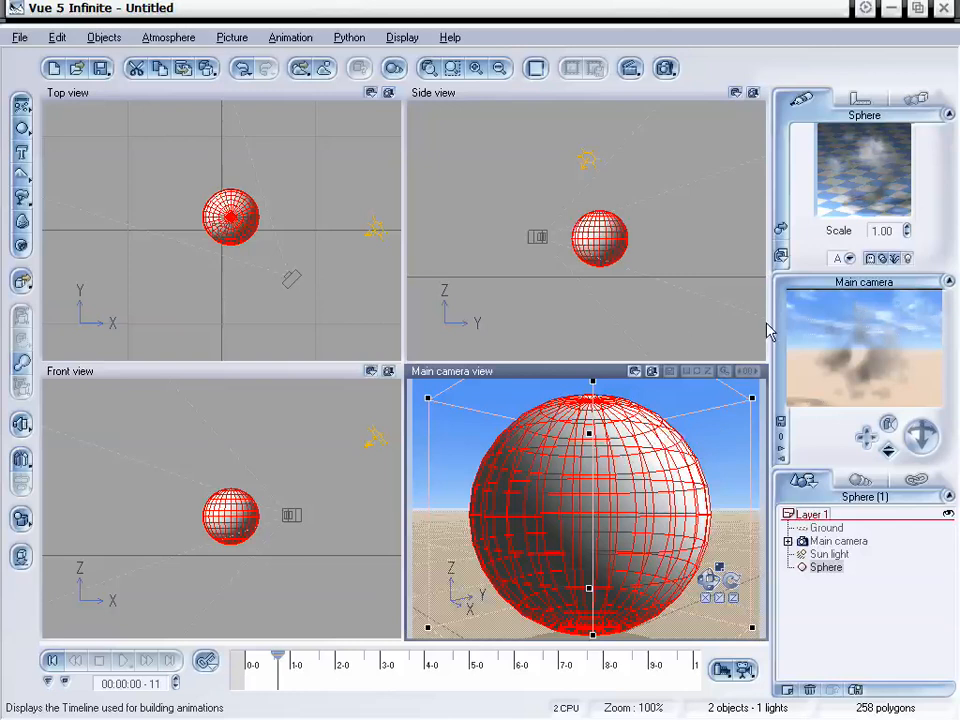
- Reopen the smoke material's density function and inspect the Time connection and the Basic Repeater fractal node
double_click(868, 180)
left_click_drag(619, 99, 618, 110)
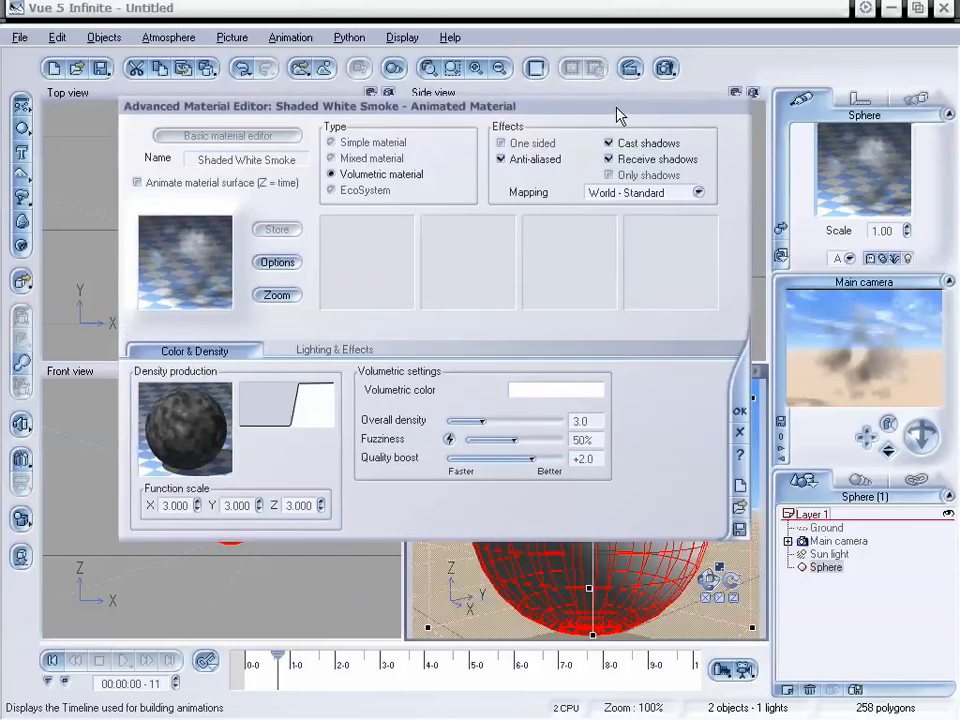
right_click(195, 415)
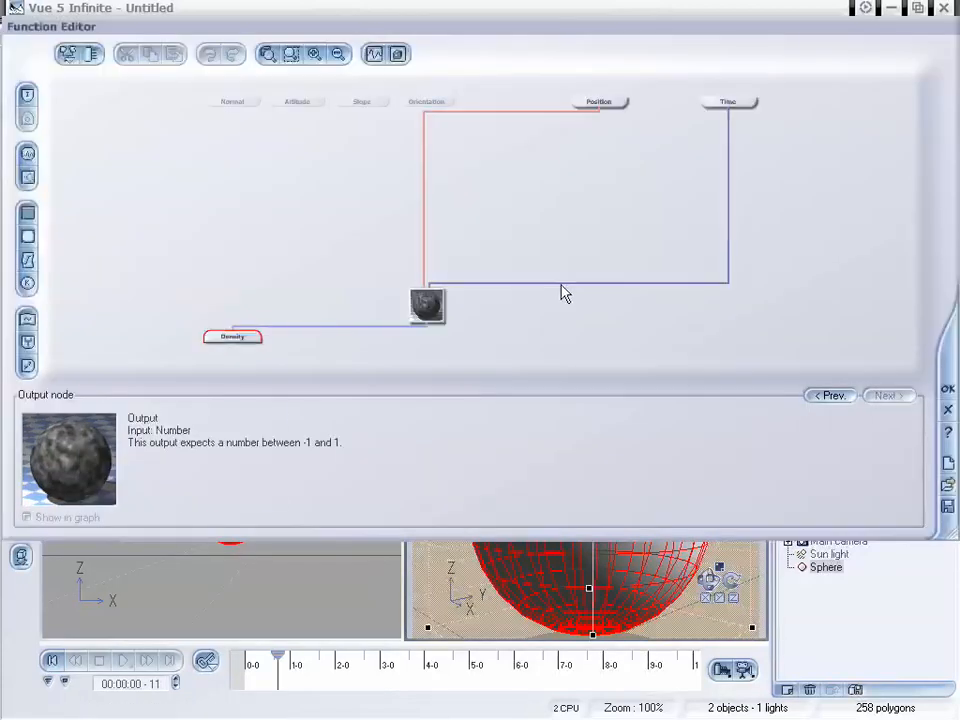
left_click(569, 284)
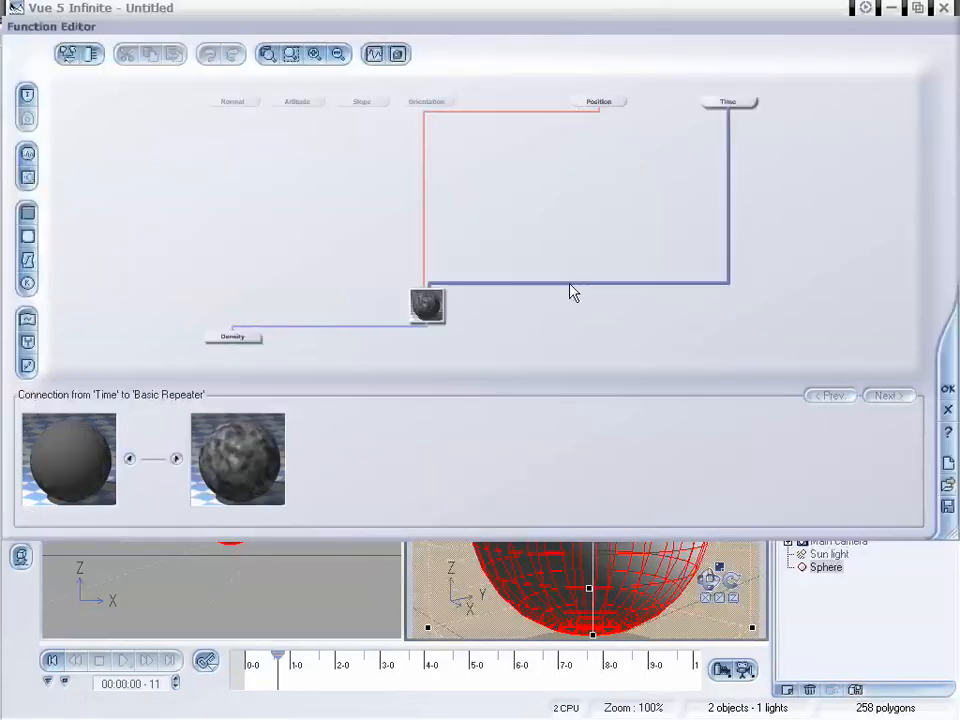
left_click_drag(557, 26, 559, 49)
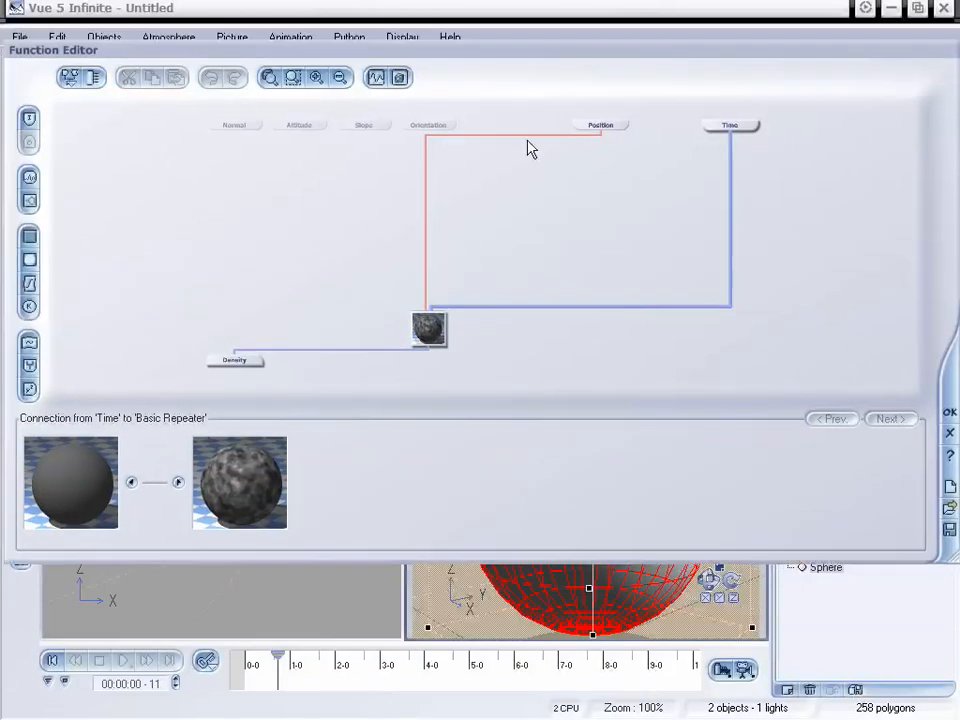
left_click(432, 327)
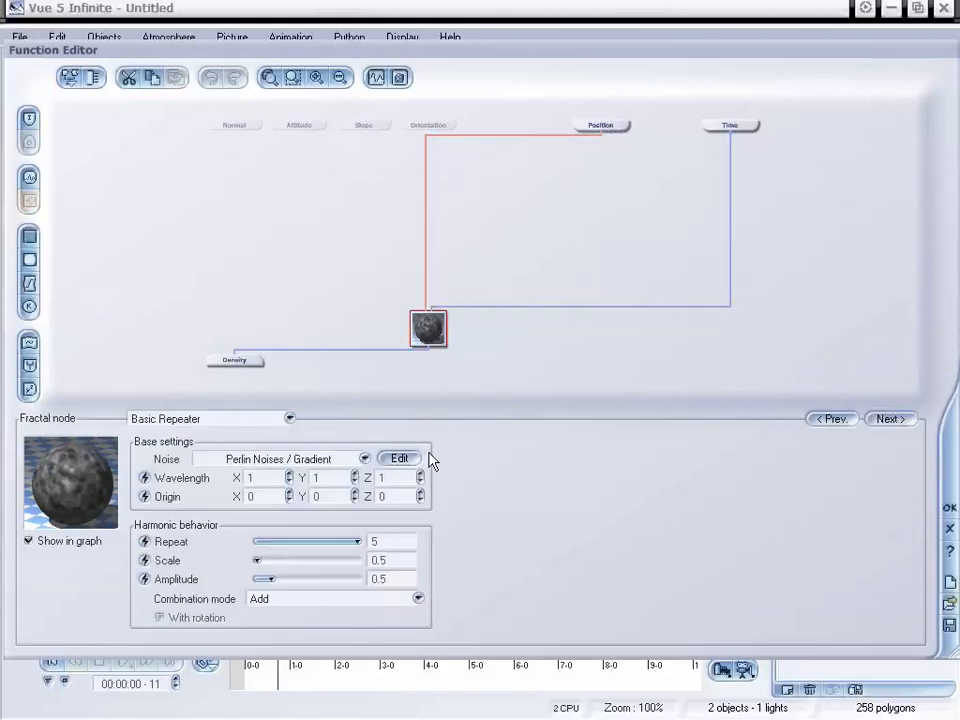
- Insert a Power math node into the connection from Time to the Basic Repeater, declining to make the material animated
left_click(502, 308)
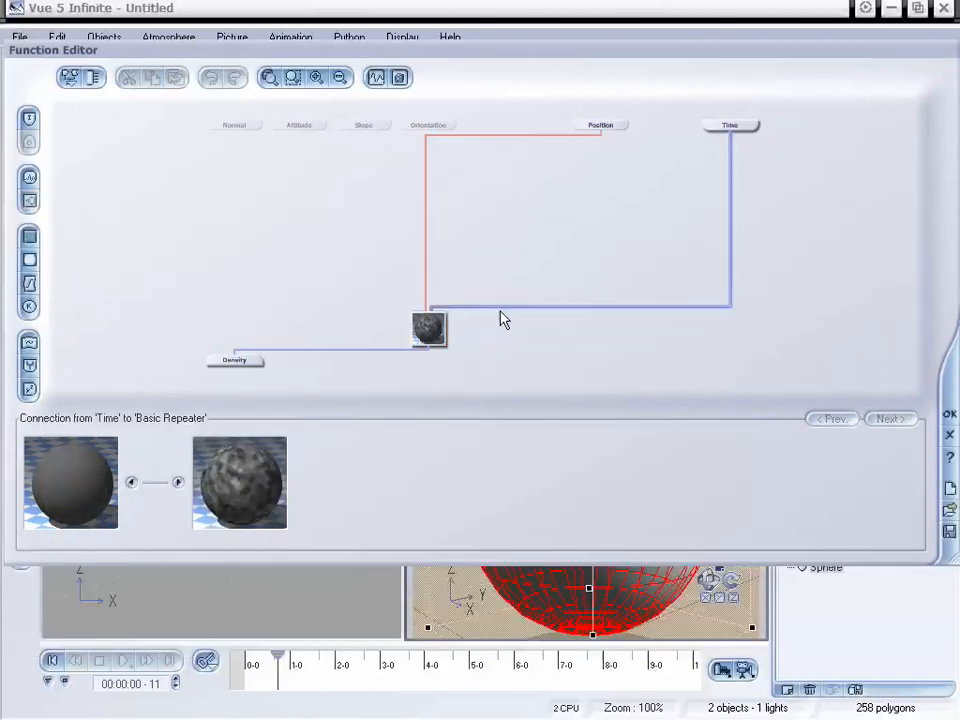
left_click(30, 391)
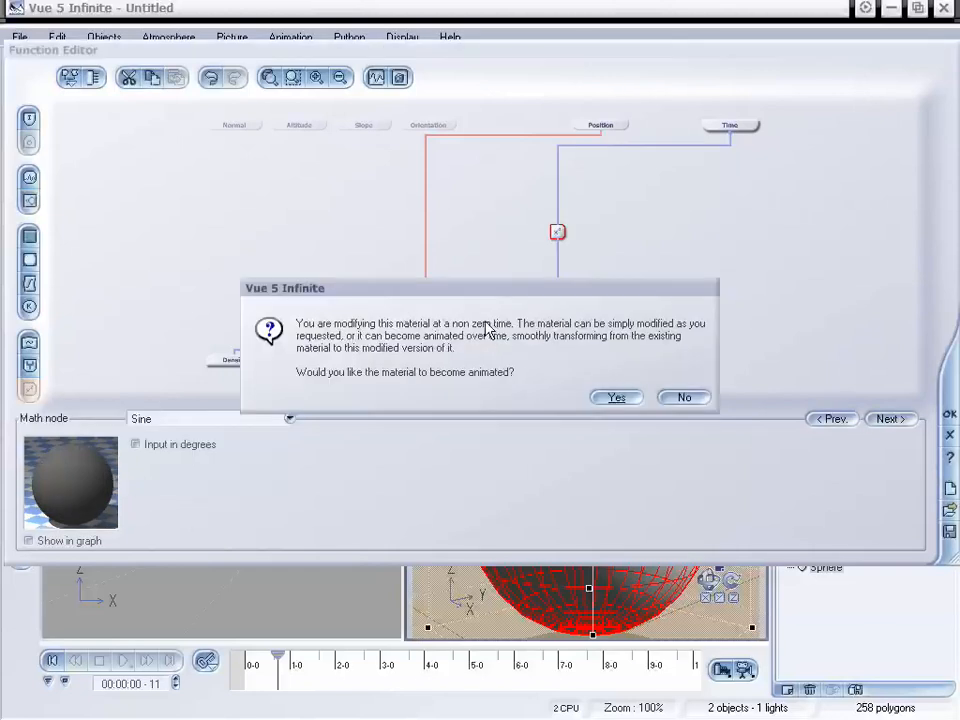
left_click(703, 400)
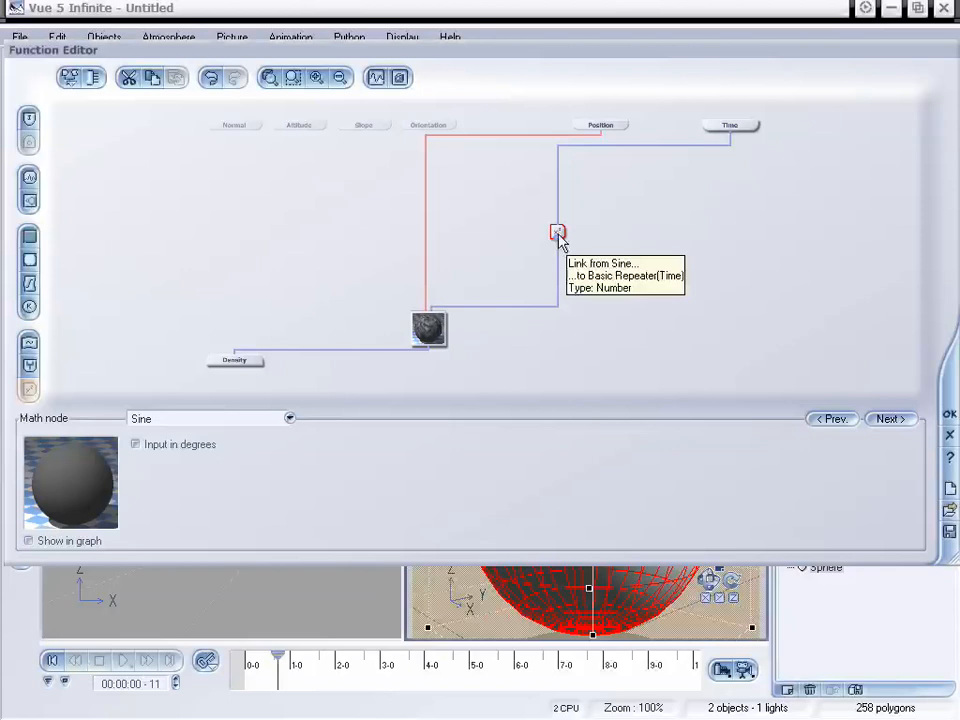
mouse_move(557, 226)
left_mouse_down()
mouse_move(559, 249)
mouse_move(559, 231)
left_mouse_up()
left_click(272, 418)
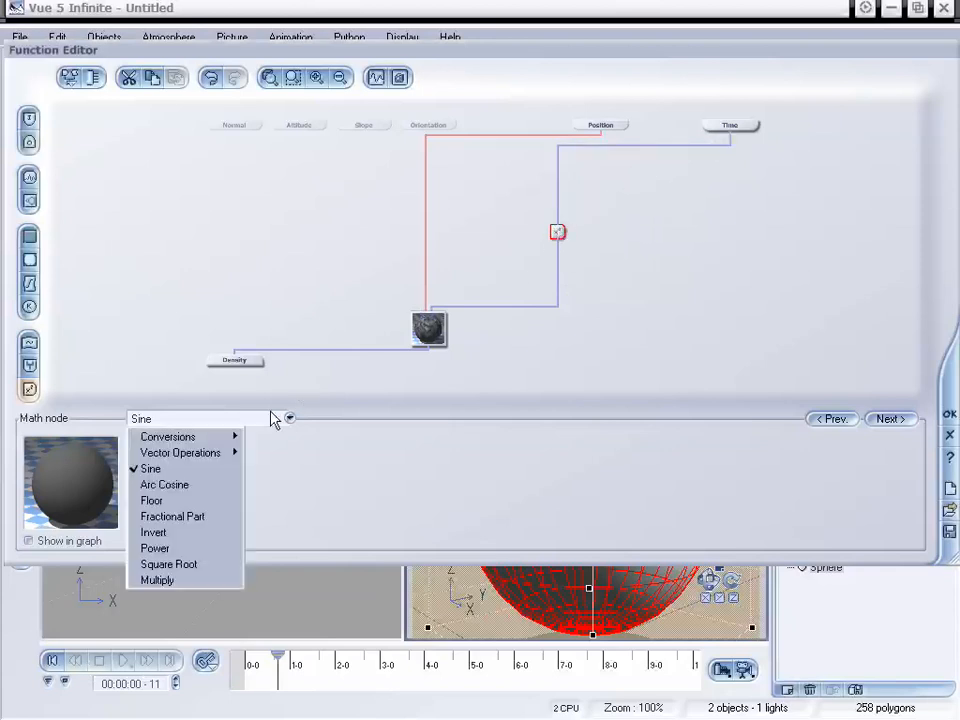
left_click(210, 548)
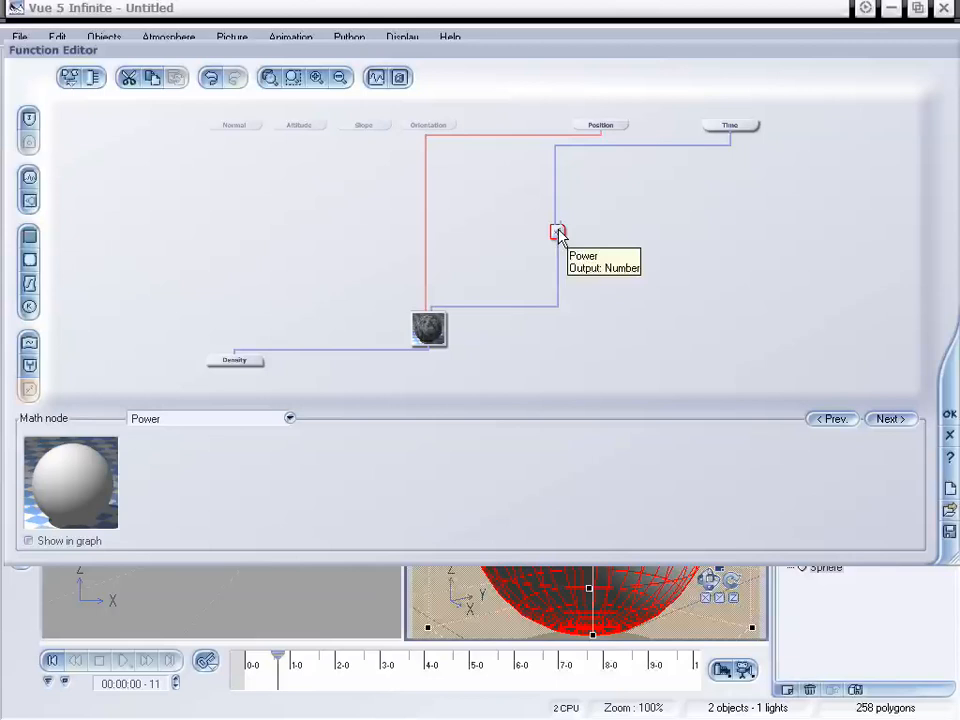
- Add a Constant Number node beside the Power math node and connect it to that node's free input
left_click(598, 234)
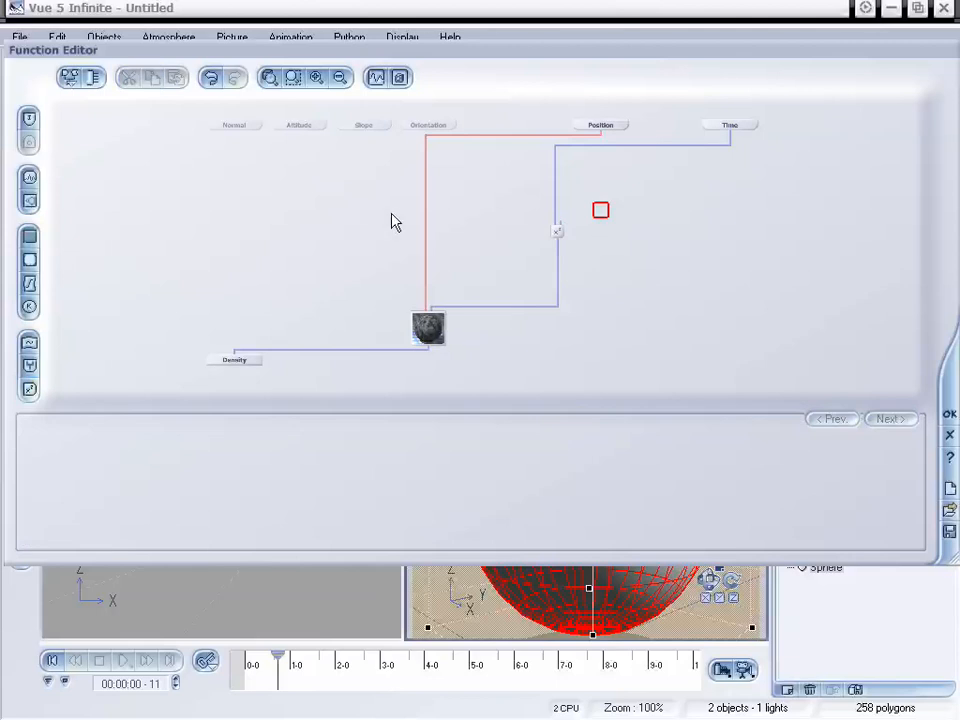
left_click(30, 309)
left_click_drag(603, 216, 579, 212)
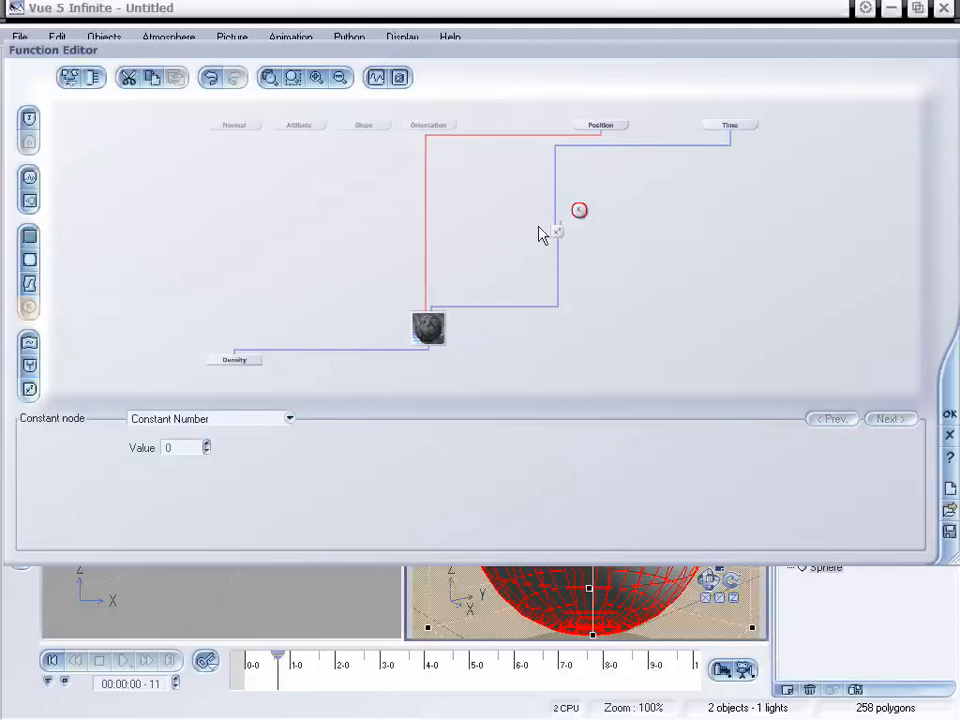
left_click(288, 419)
left_click(272, 453)
left_click(558, 232)
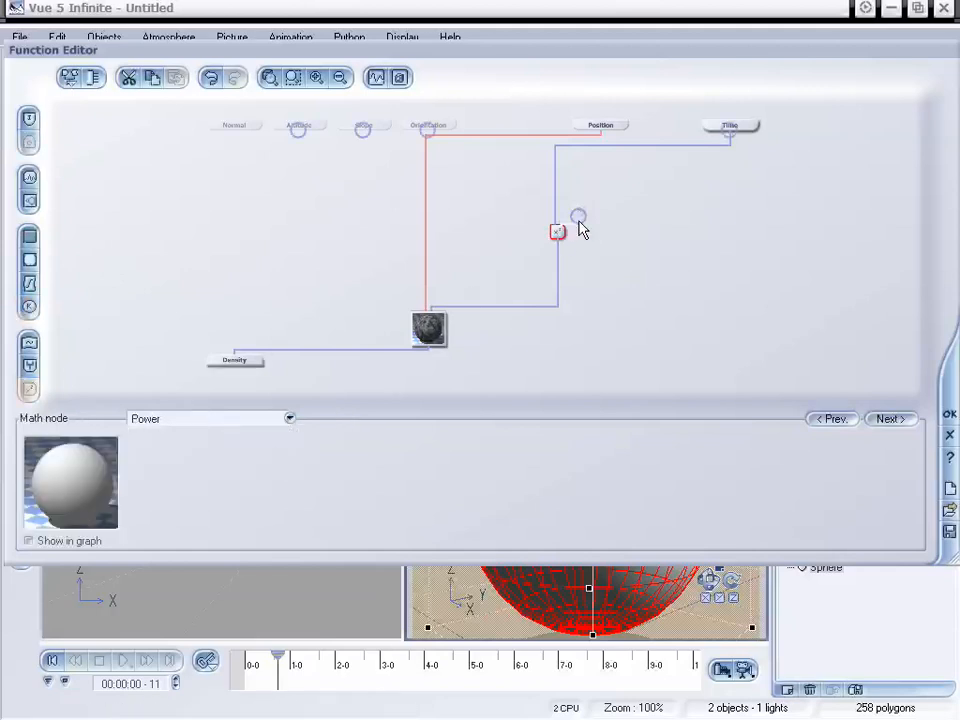
left_click(580, 216)
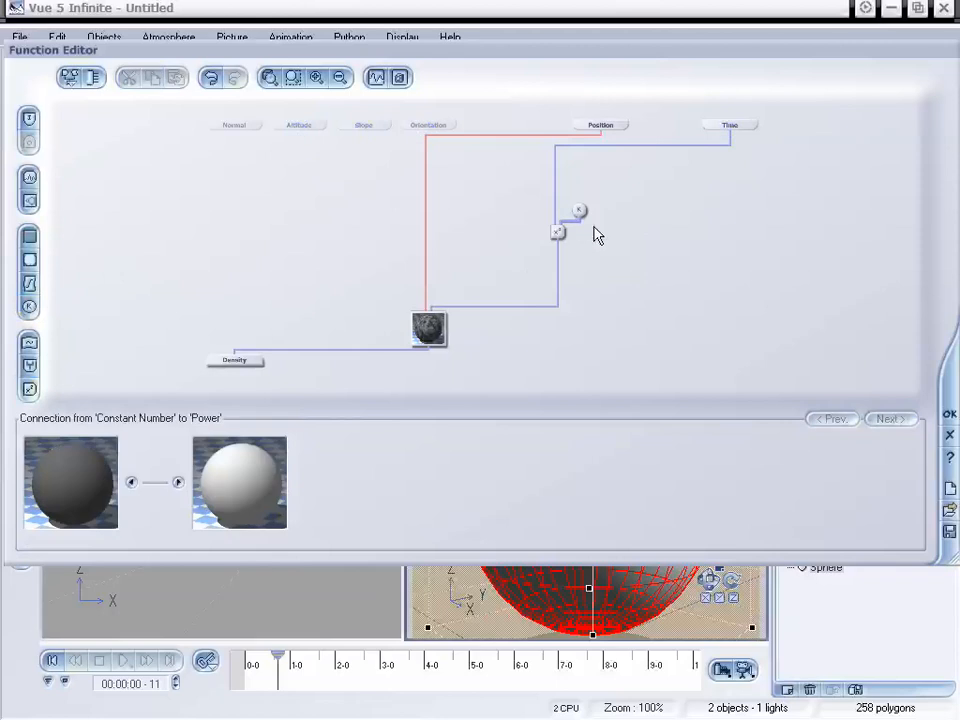
- Set the Constant Number node's value to 25.1 and accept the function and material changes
left_click(580, 211)
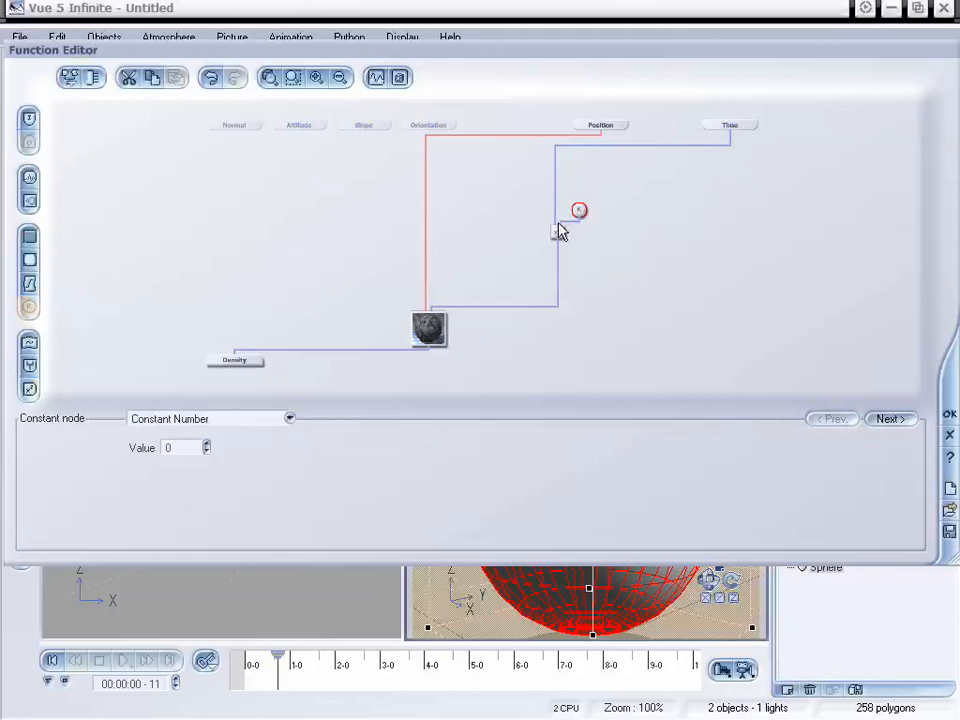
left_click(206, 449)
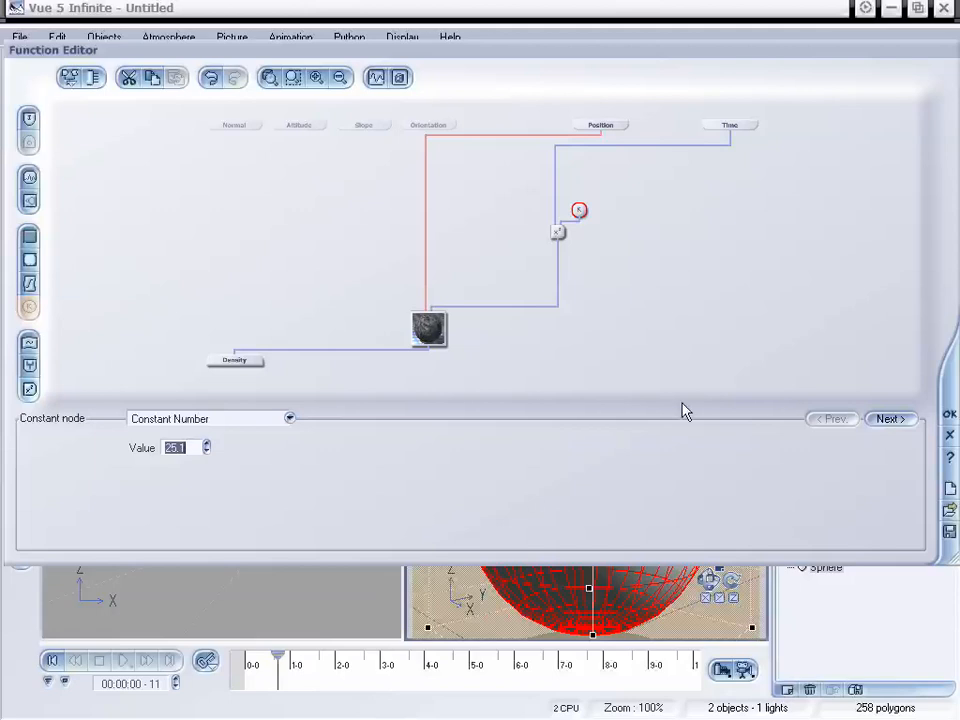
left_click(949, 413)
left_click(738, 413)
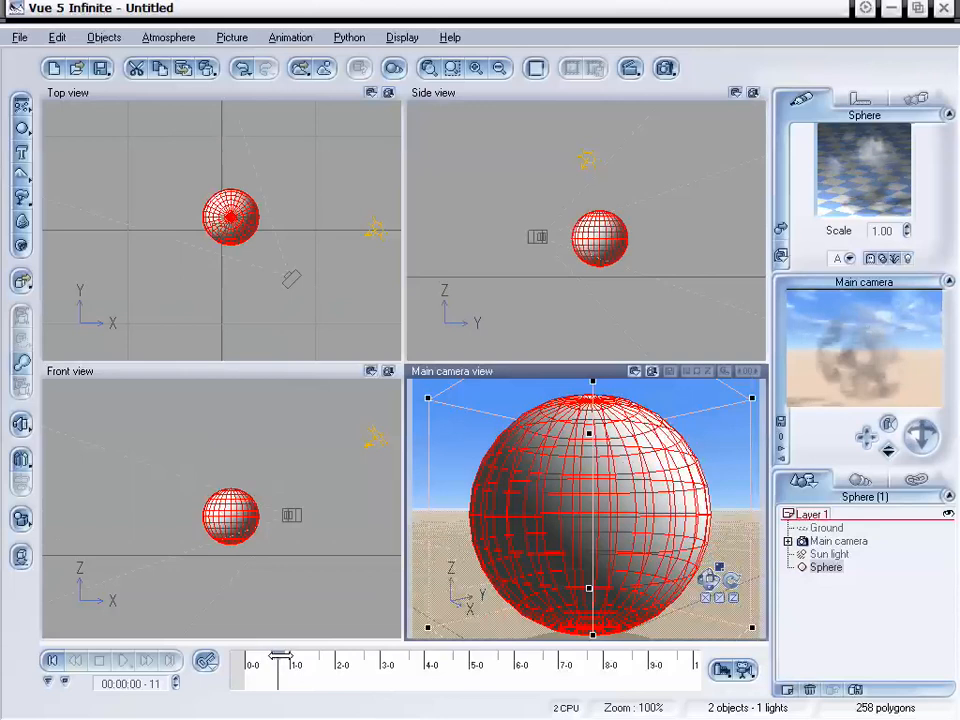
- Scrub the timeline to preview the smoke and nudge the sphere slightly at 00:00:05 - 00 to create a five-second animation
left_click_drag(291, 668, 352, 662)
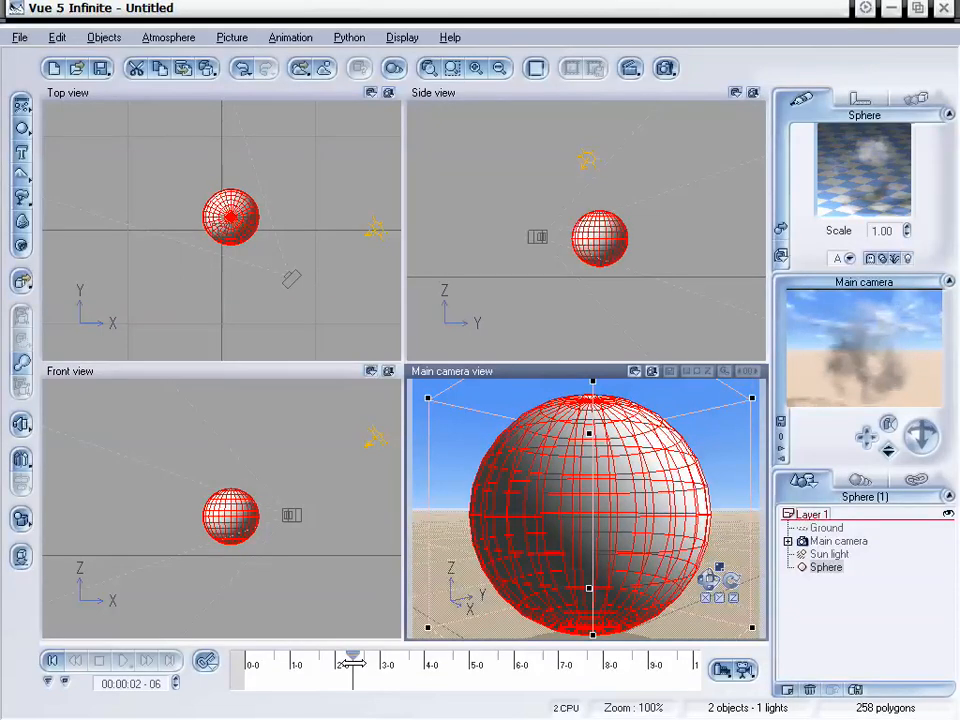
left_click_drag(352, 662, 296, 666)
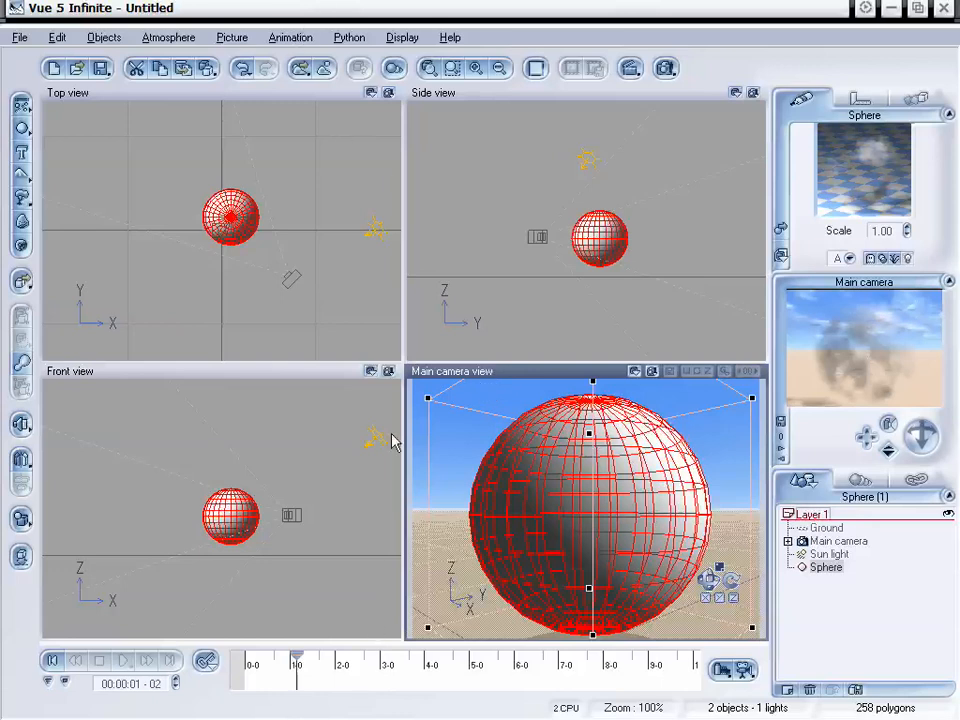
left_click_drag(295, 656, 470, 650)
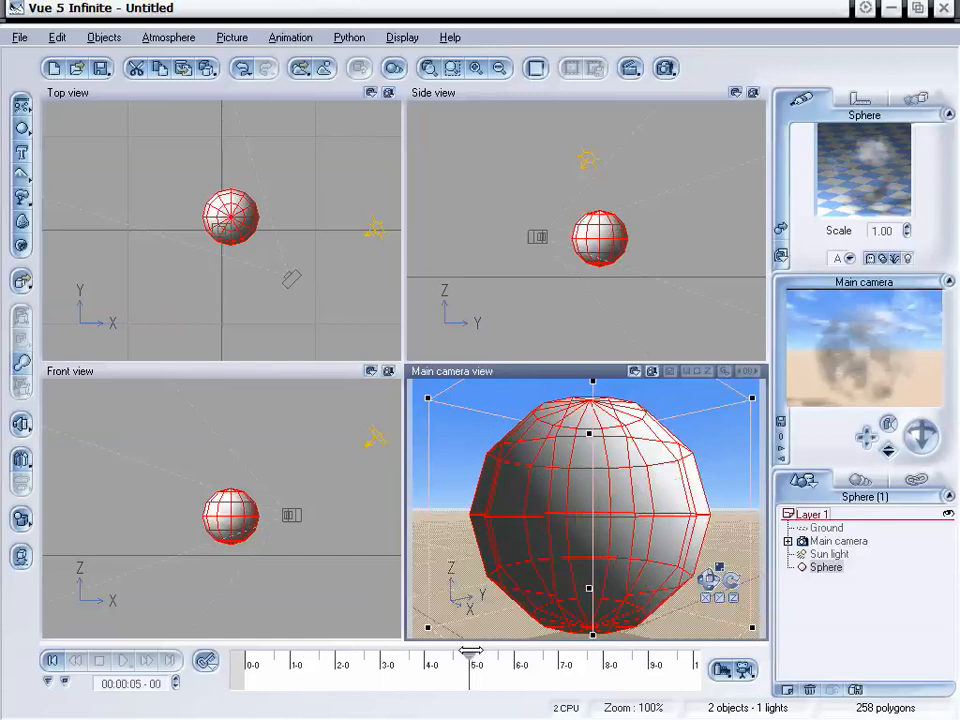
left_click_drag(630, 495, 619, 503)
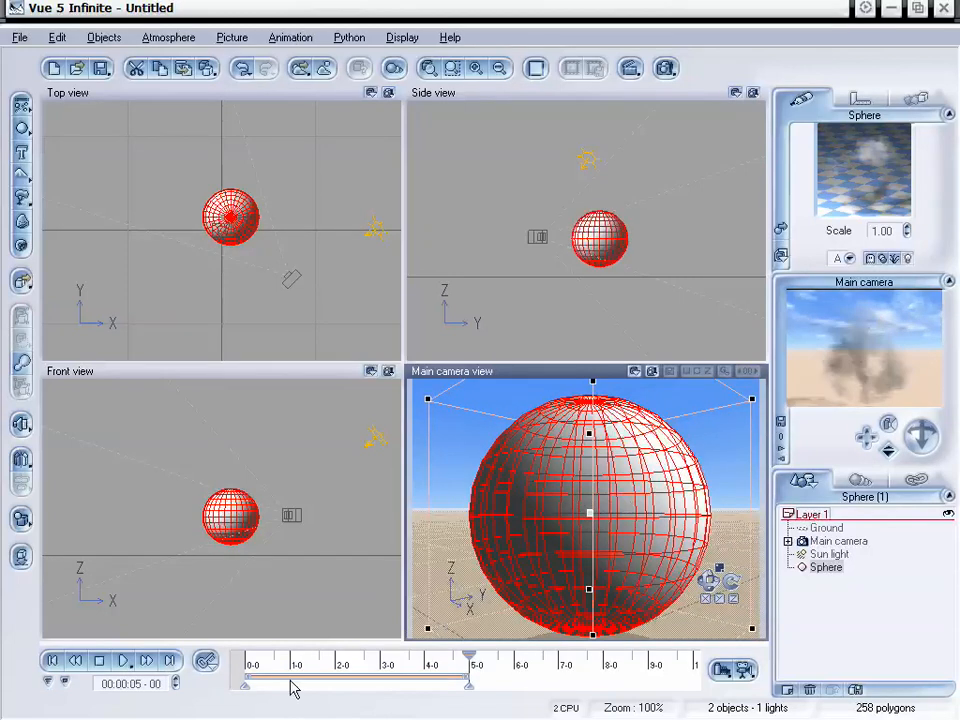
- Start rendering the animation preview, abort it partway, and stop at 00:00:00 - 00
left_click(292, 38)
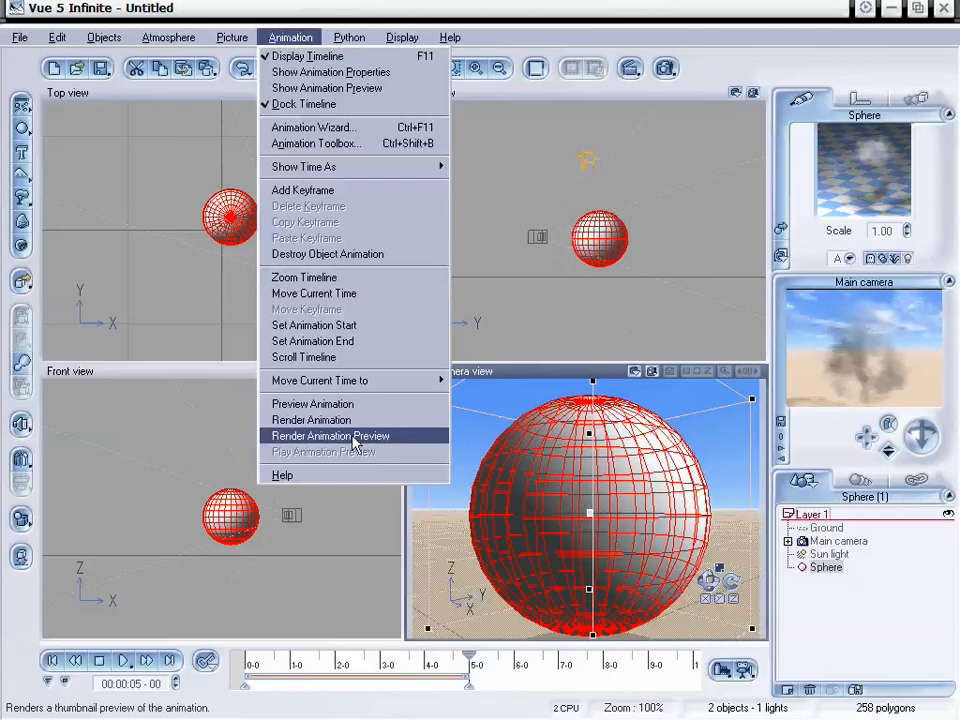
left_click(390, 441)
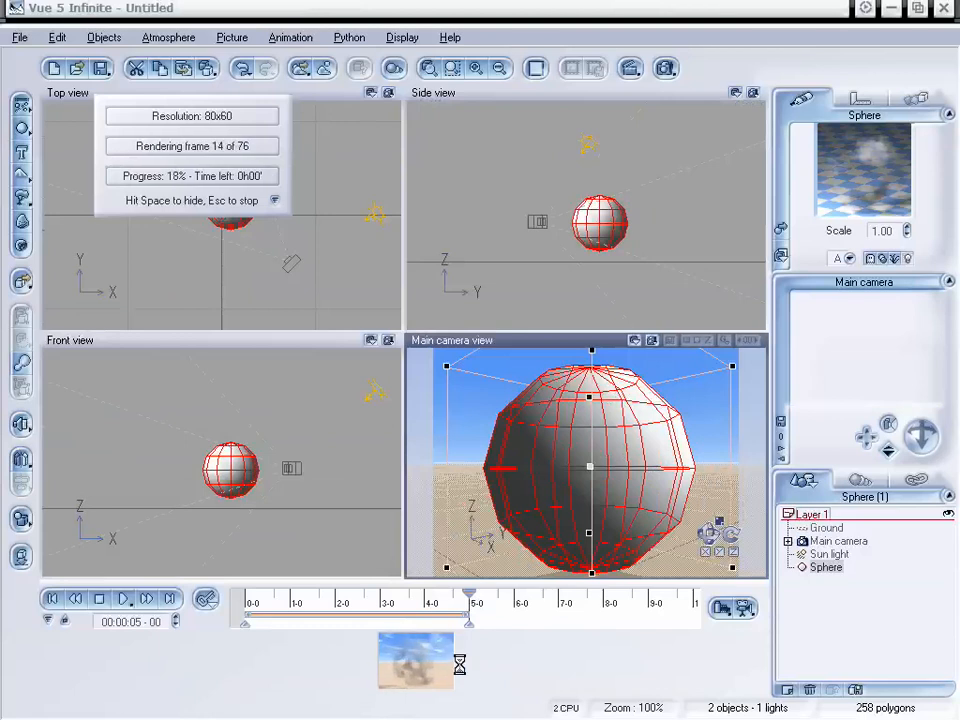
key("Escape")
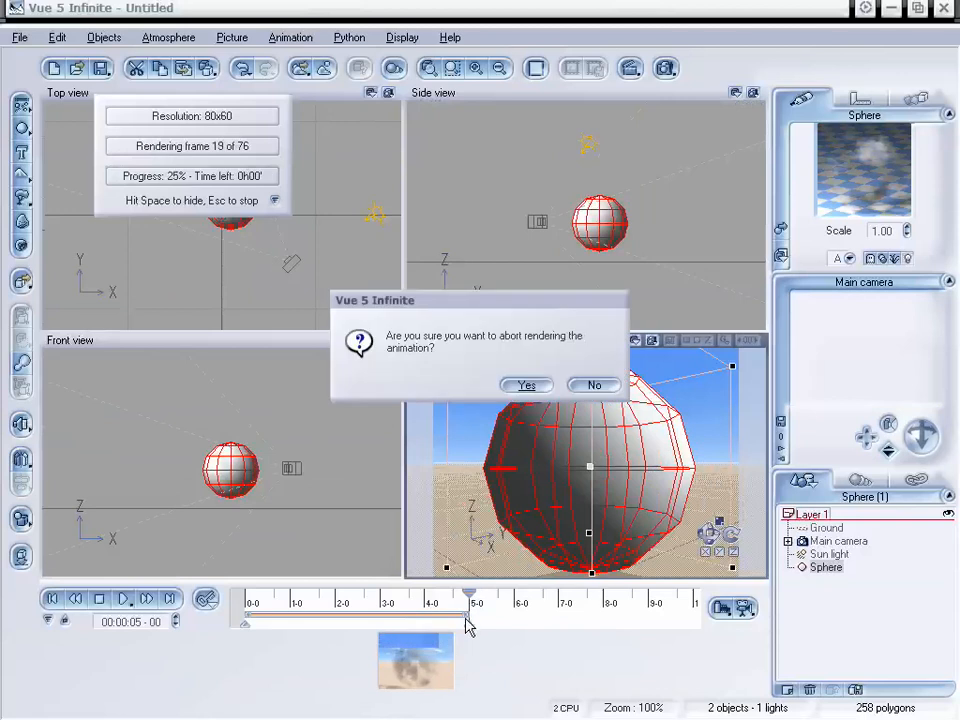
left_click(525, 386)
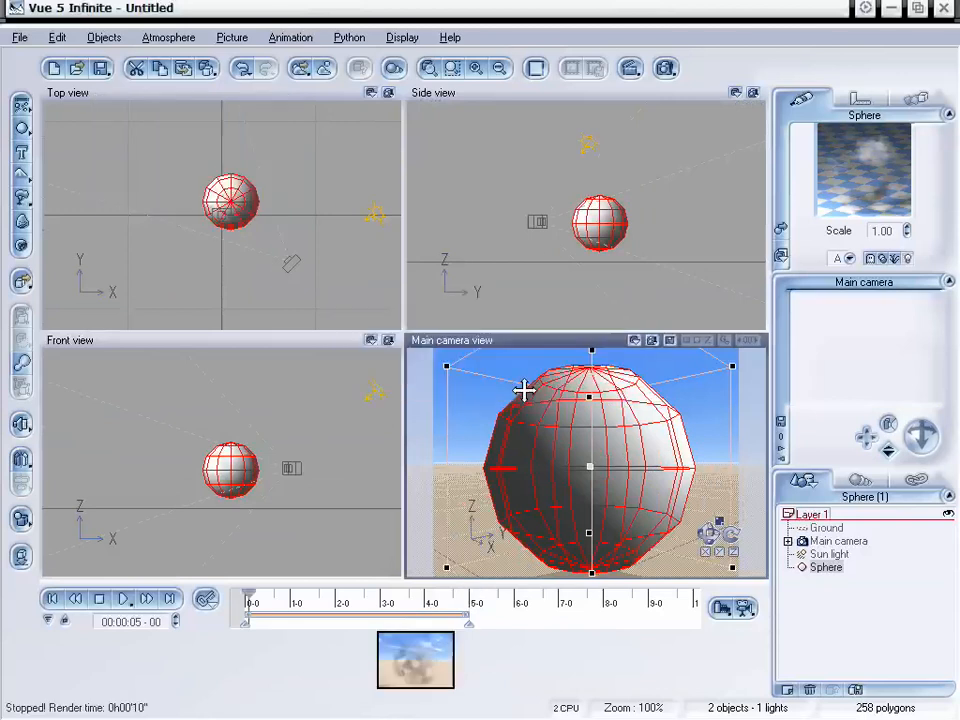
left_click(98, 602)
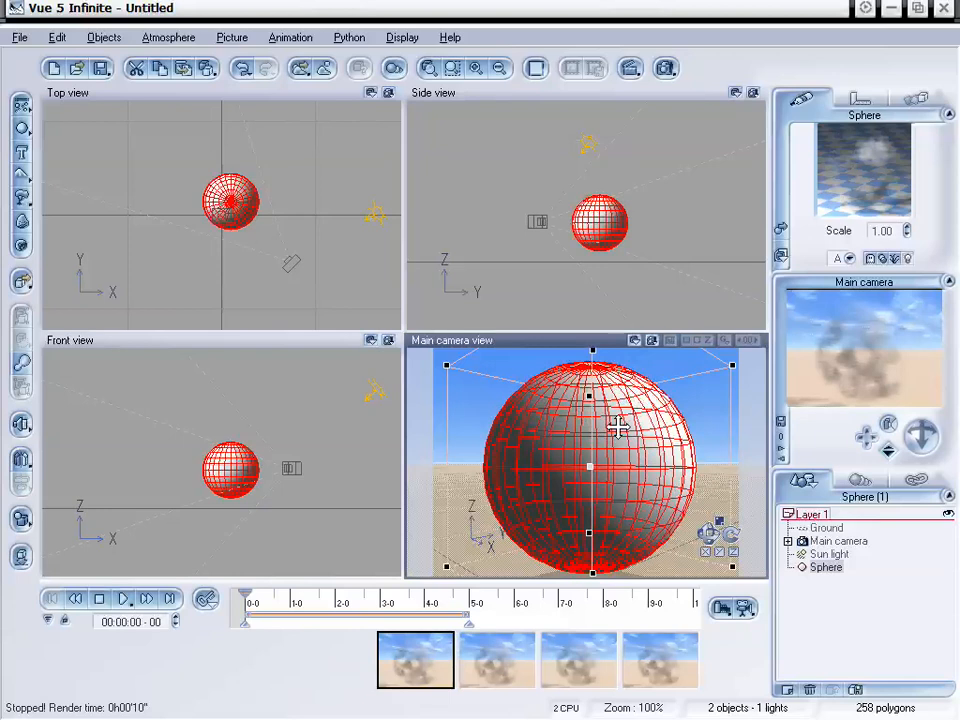
- Reopen the smoke material's density function and insert a Power filter node into the connection from Time to the Basic Repeater
right_click(866, 176)
left_click(776, 178)
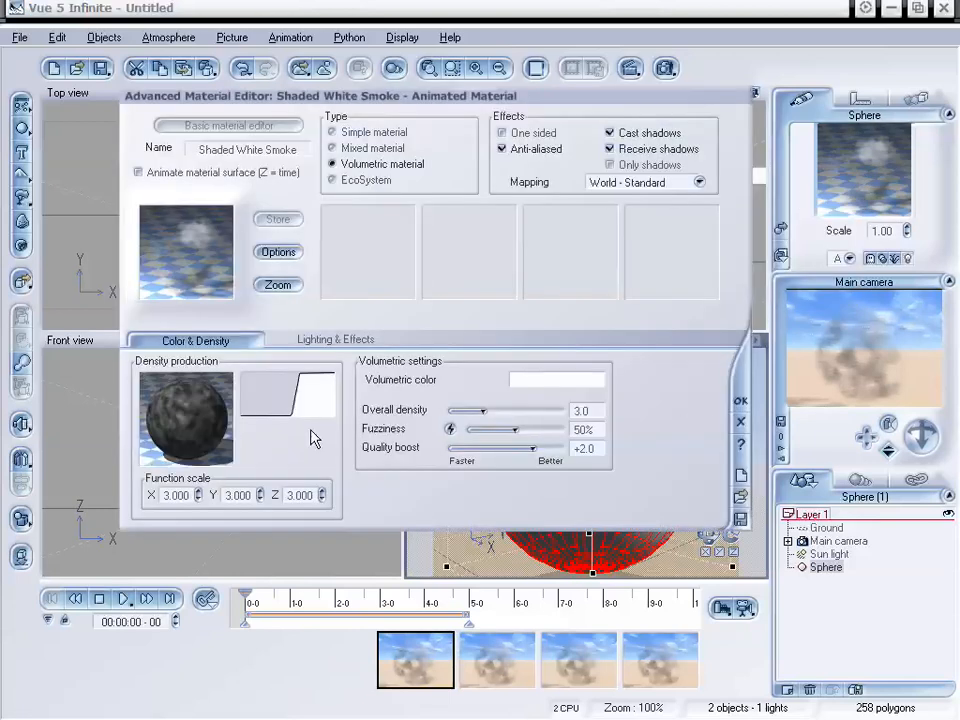
right_click(203, 406)
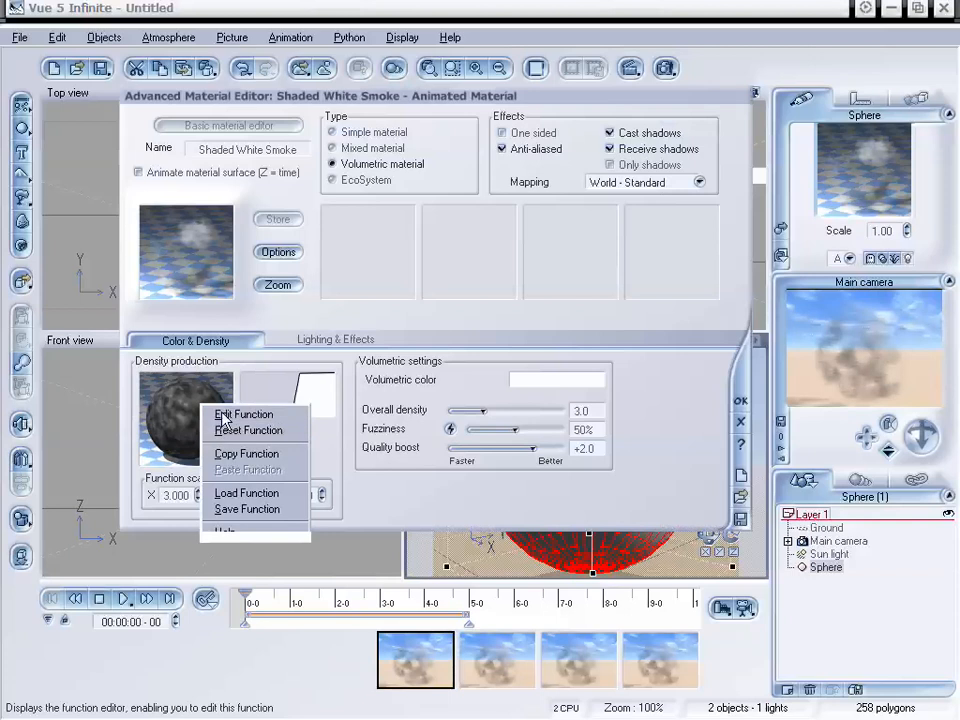
left_click(272, 418)
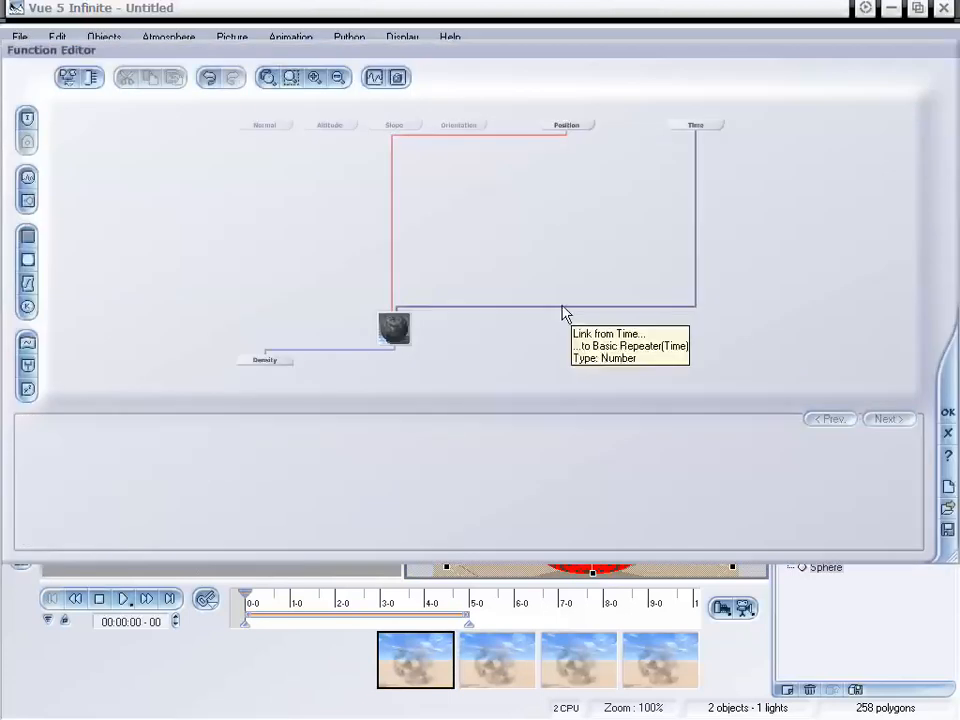
left_click(565, 308)
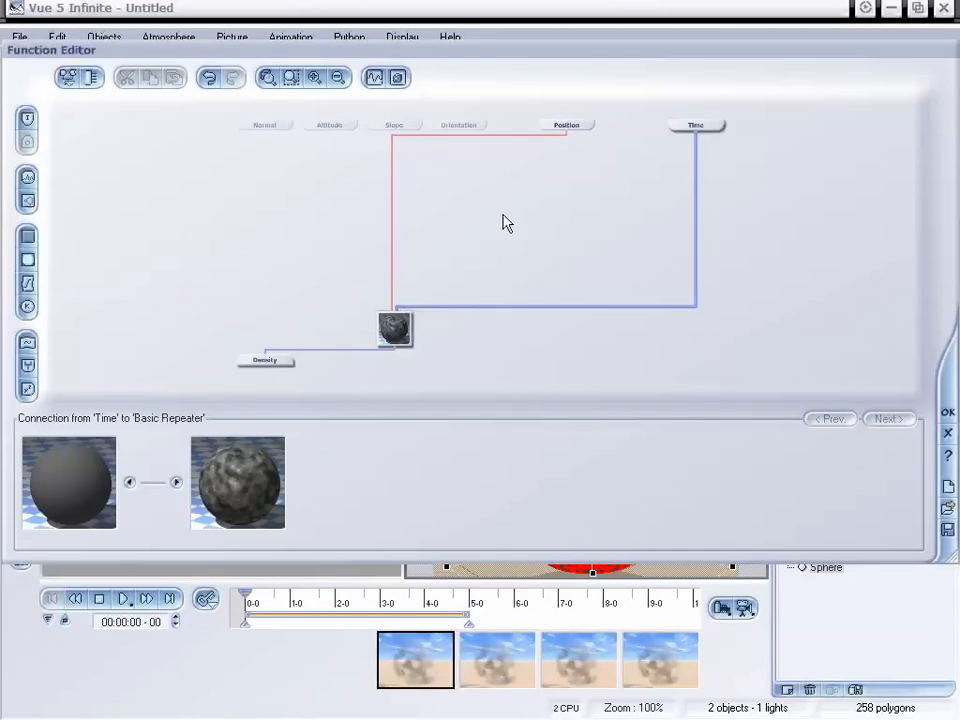
left_click(28, 285)
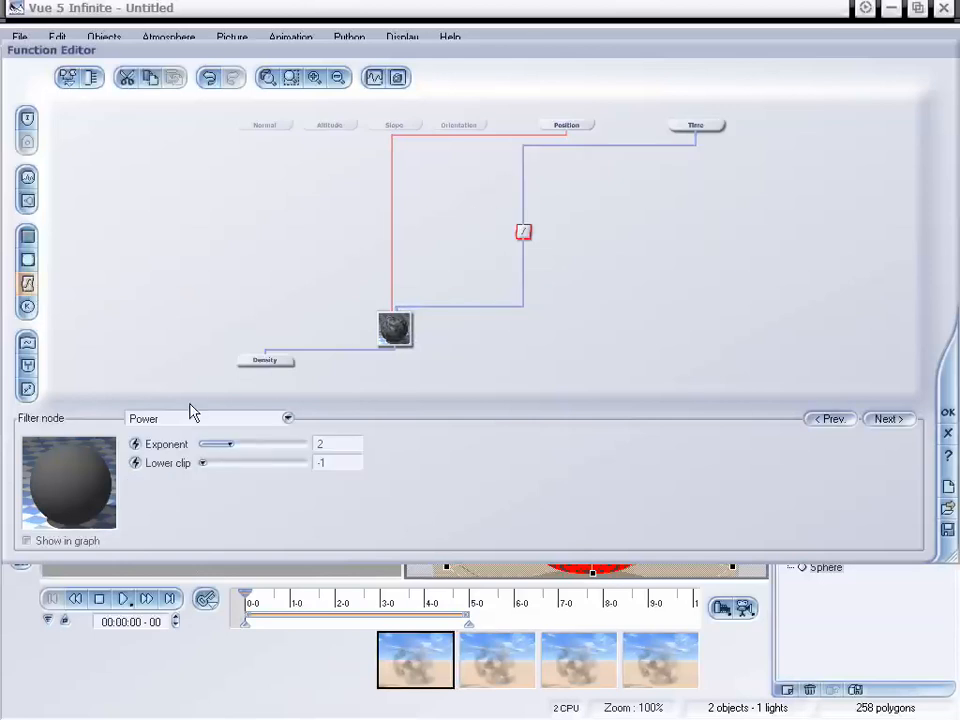
left_click(218, 420)
left_click(216, 257)
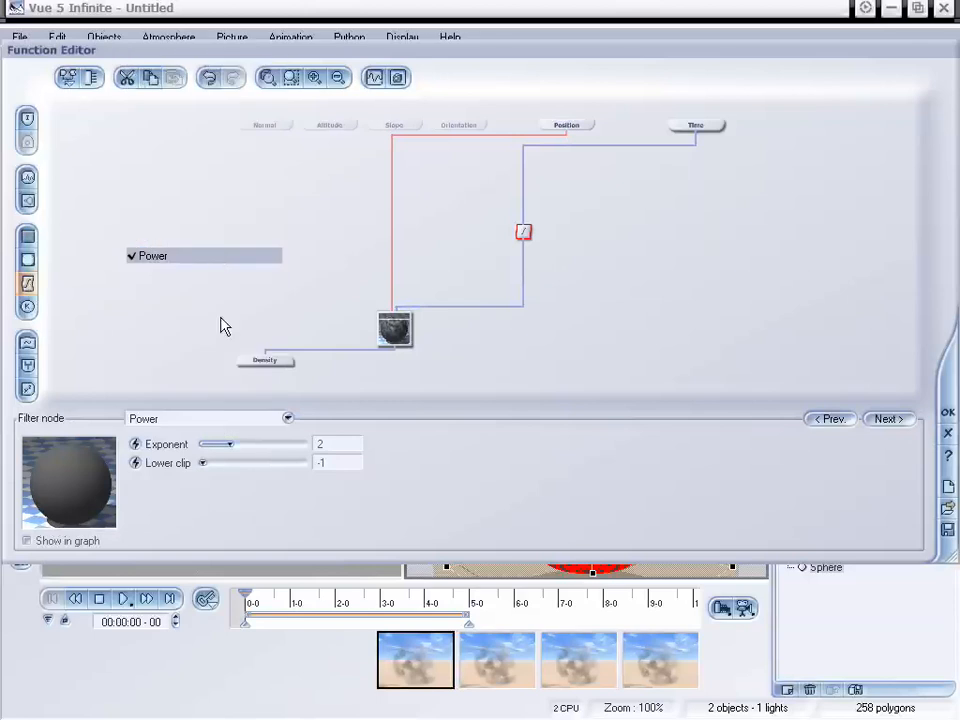
- Expose the Power filter's Exponent as a separate Constant Number node placed beside it and set its value to 8.36842
left_click_drag(224, 444, 268, 444)
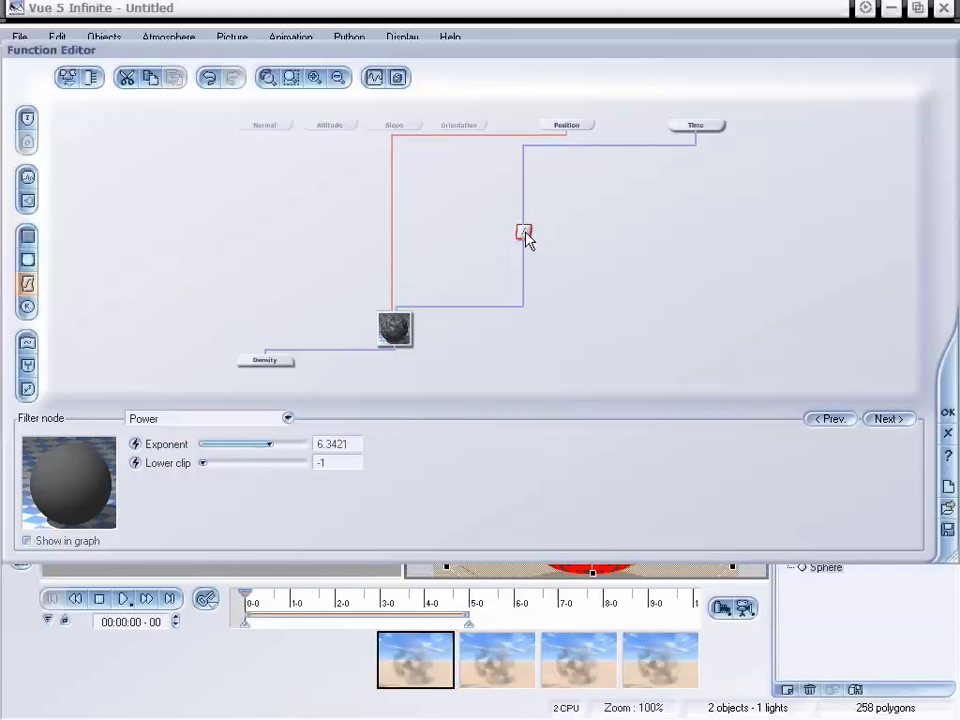
left_click_drag(527, 273, 527, 253)
left_click(134, 445)
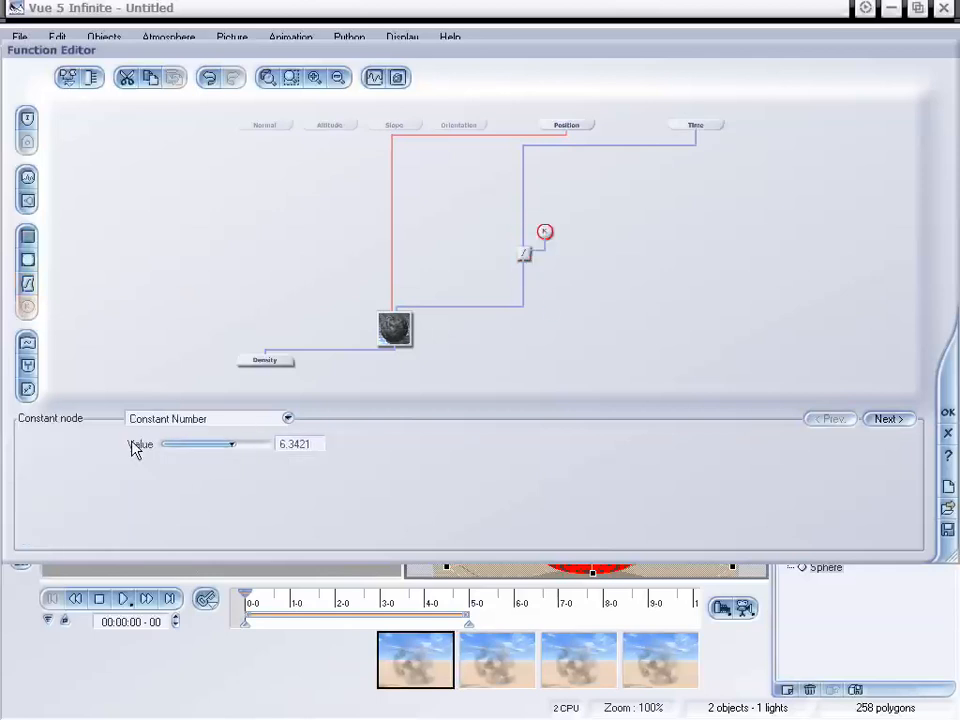
left_click_drag(543, 238, 566, 238)
mouse_move(236, 446)
left_mouse_down()
mouse_move(214, 446)
mouse_move(250, 444)
left_mouse_up()
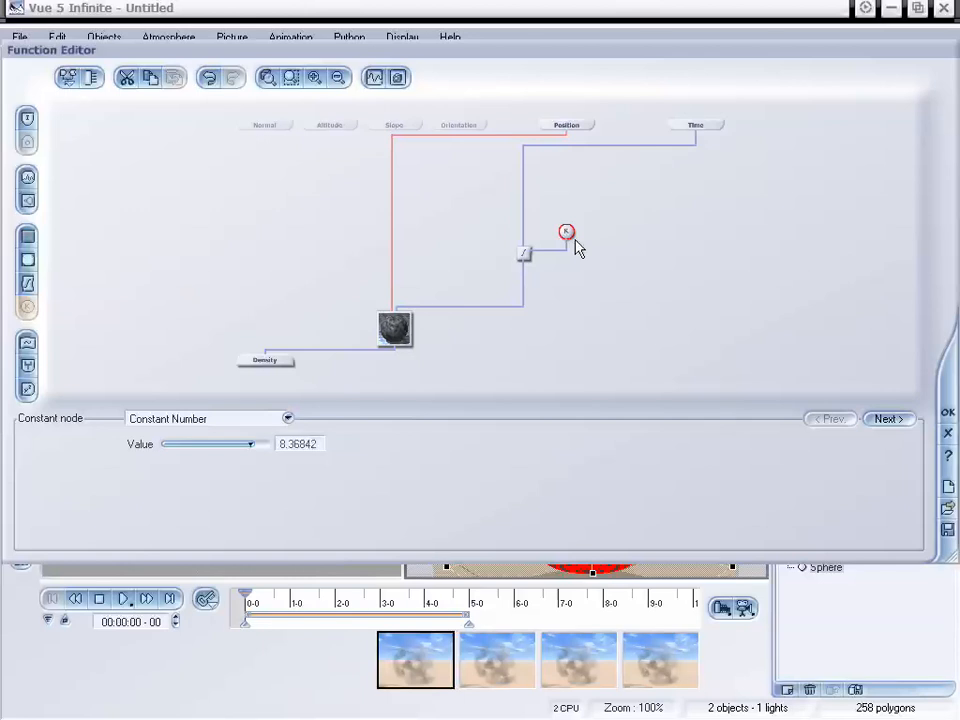
- Accept the density function and material changes after checking the filter and fractal nodes, and move the timeline to 00:00:00 - 13
left_click(523, 254)
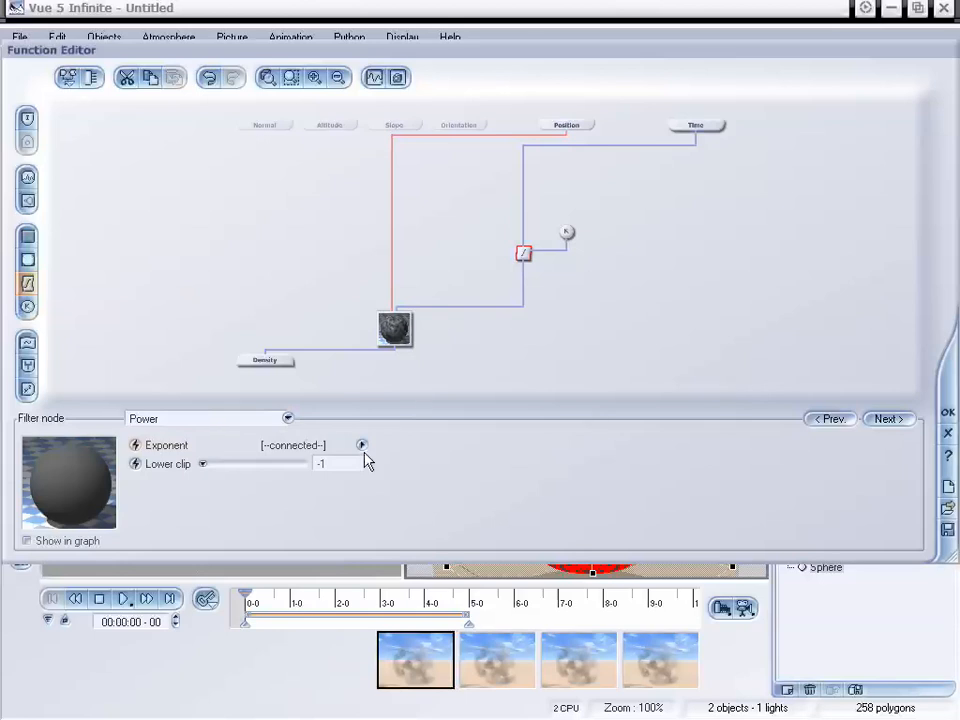
left_click(401, 338)
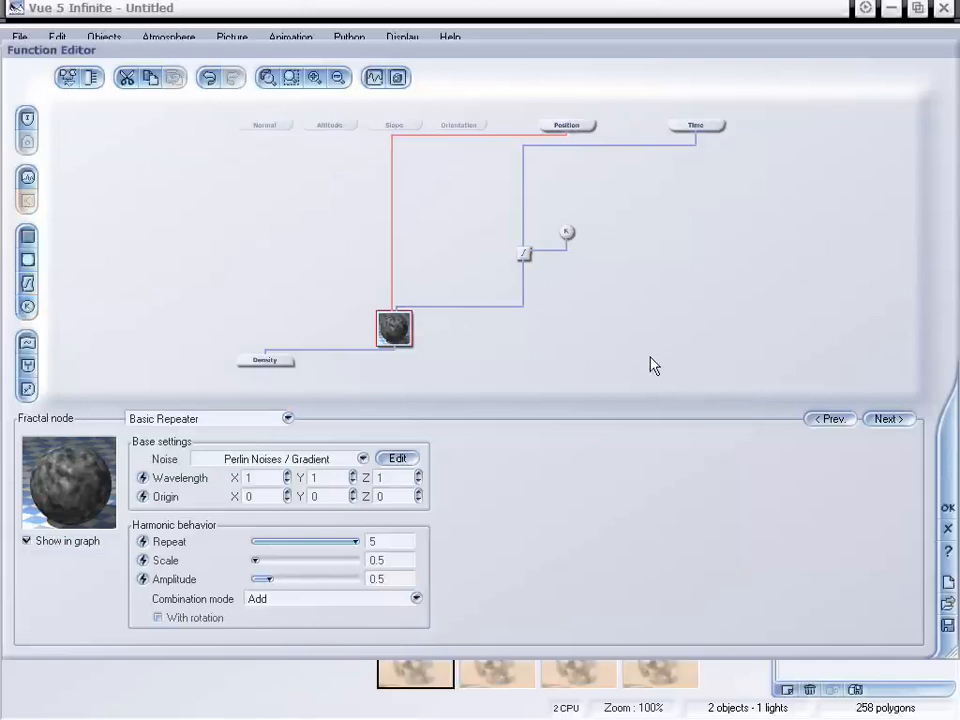
left_click(948, 512)
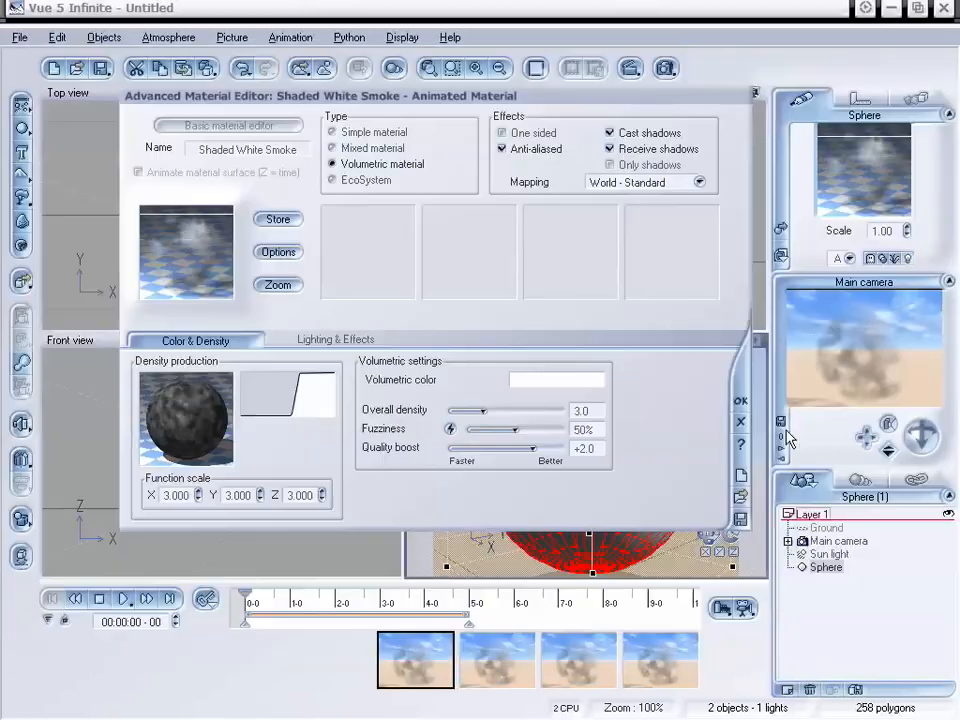
left_click(741, 405)
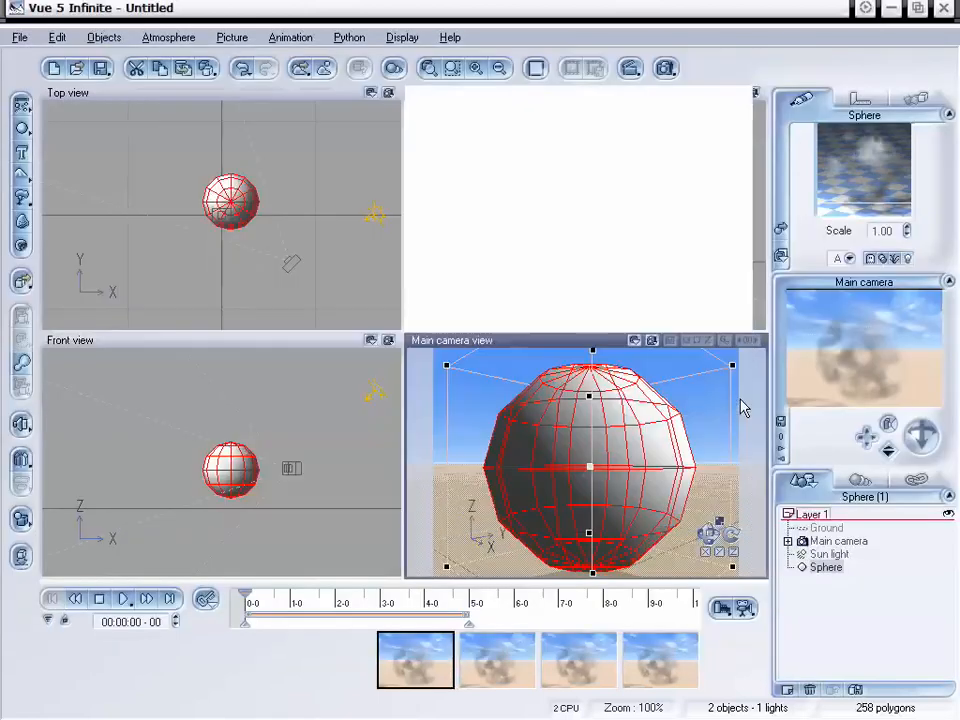
left_click(283, 596)
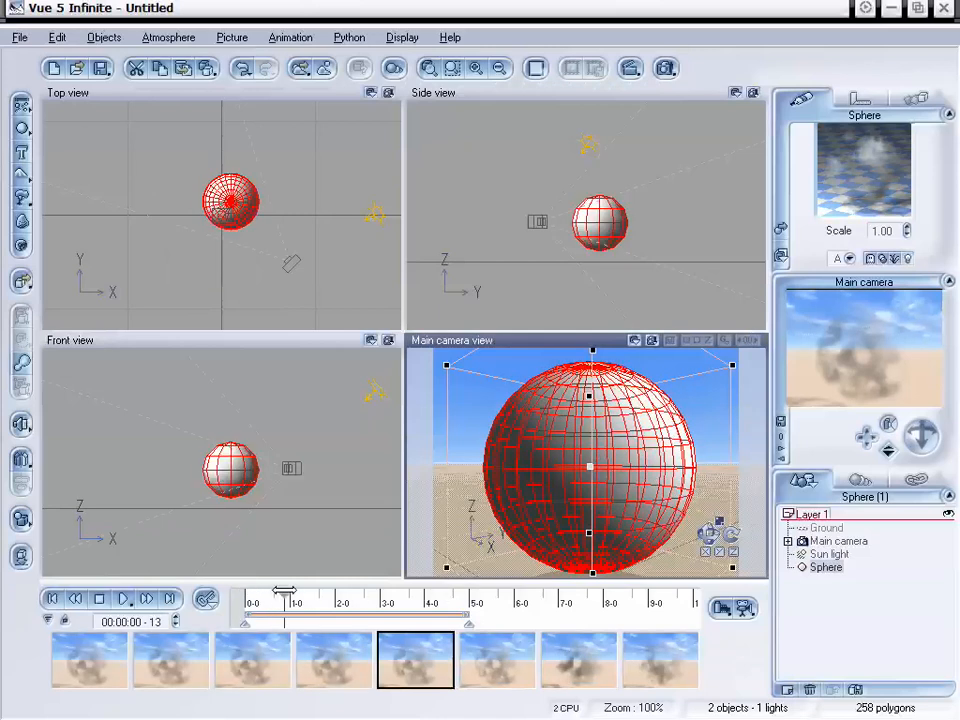
- Move the timeline to 00:00:02 - 01 and refresh the main camera preview
left_click_drag(284, 593, 338, 594)
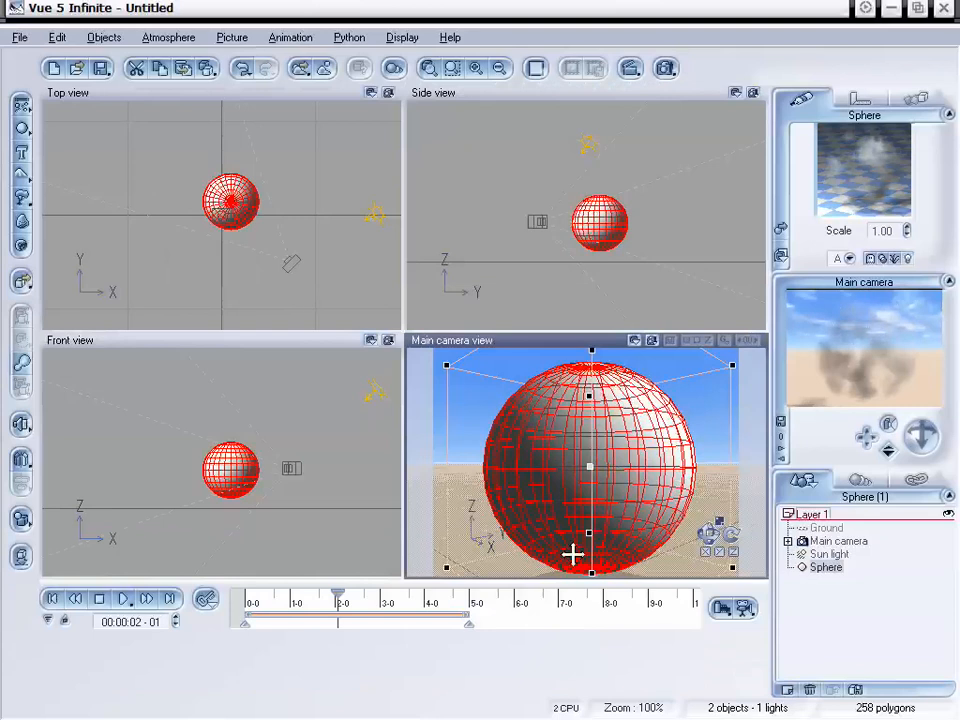
right_click(870, 324)
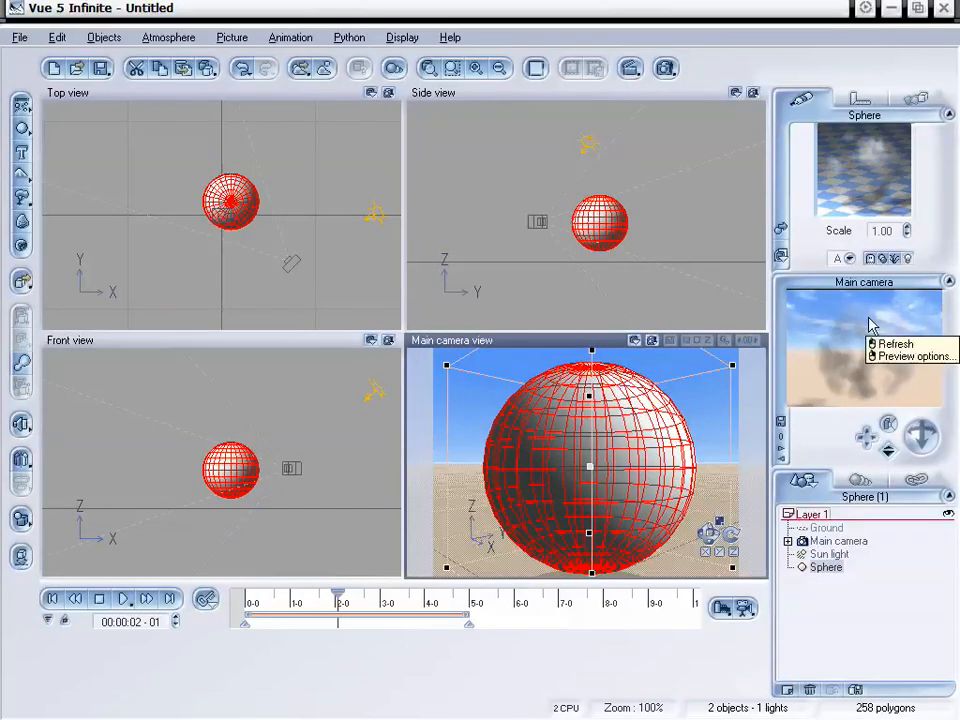
left_click(888, 337)
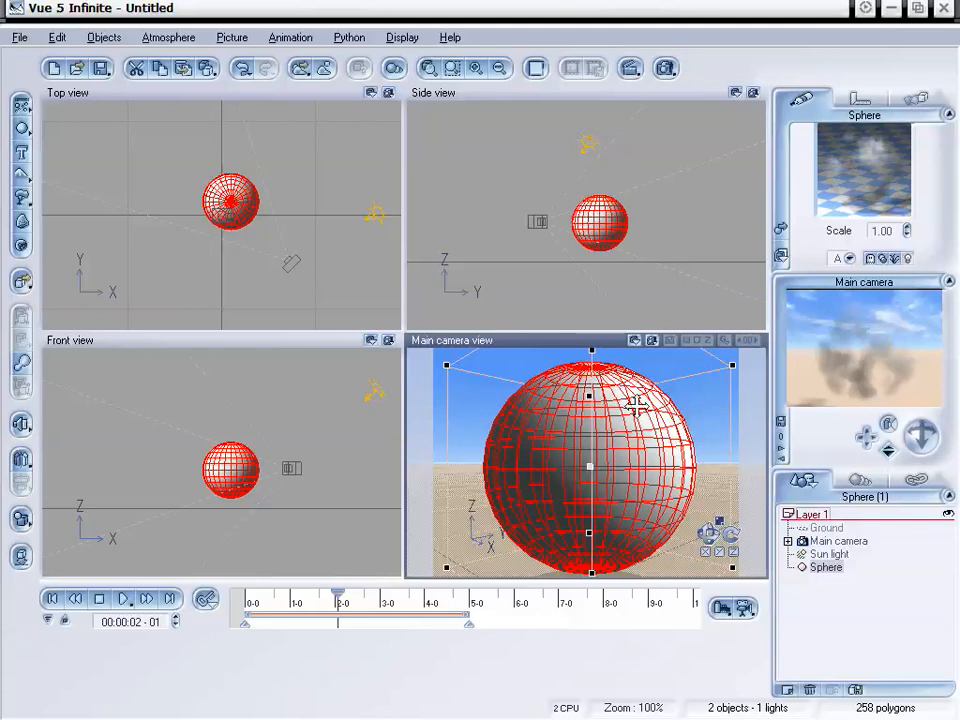
- Raise the smoke material's Ambient lighting to 88% without animating the material, and accept the change
double_click(874, 154)
left_click_drag(466, 97, 433, 75)
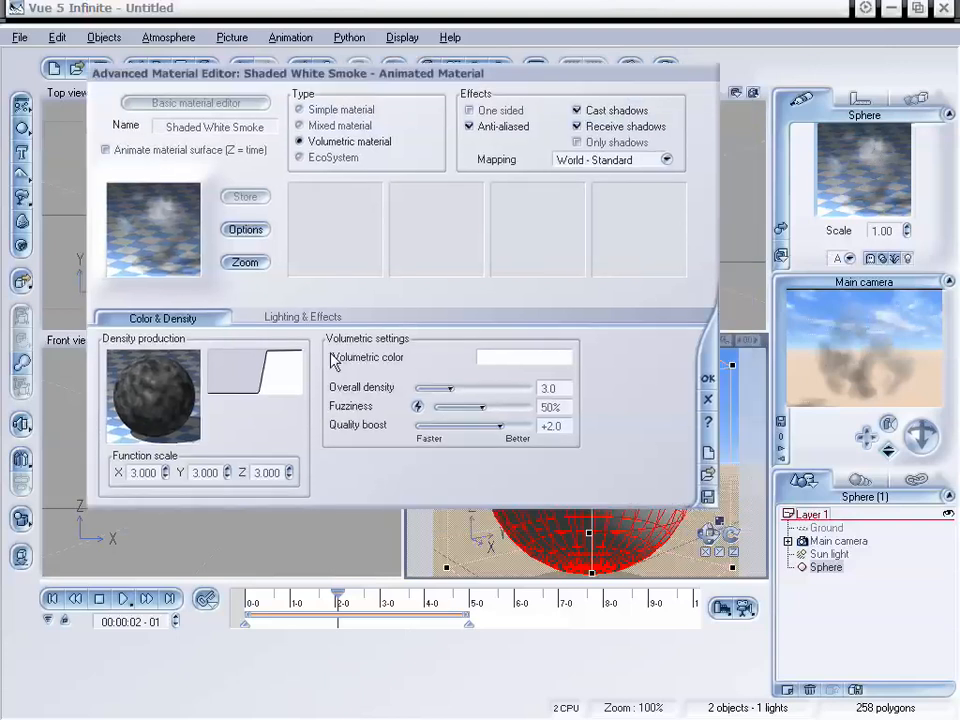
left_click(306, 318)
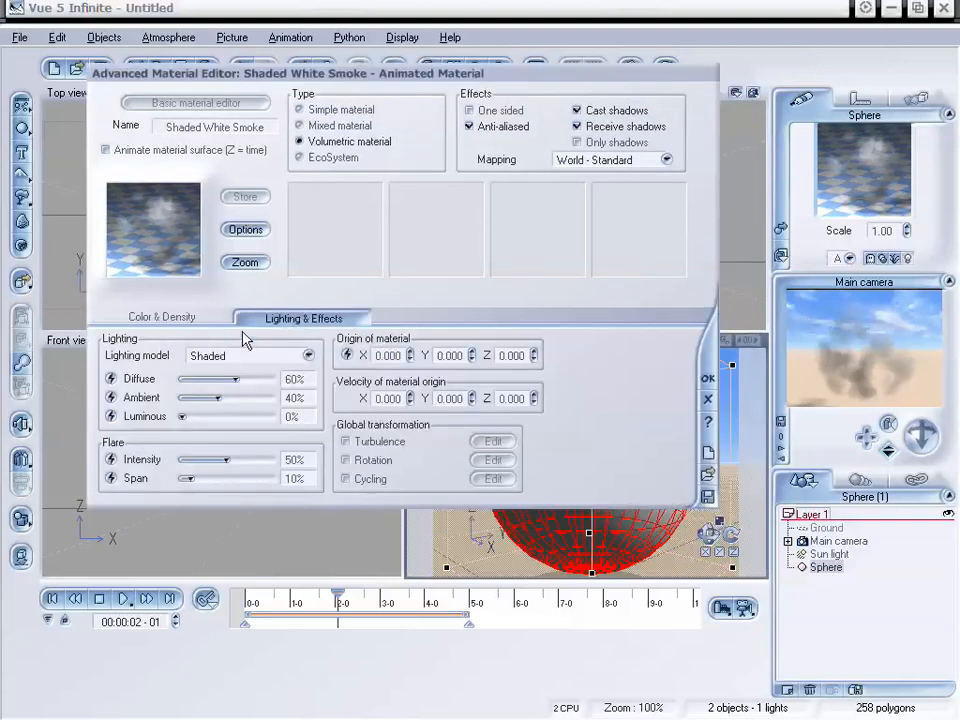
left_click(228, 398)
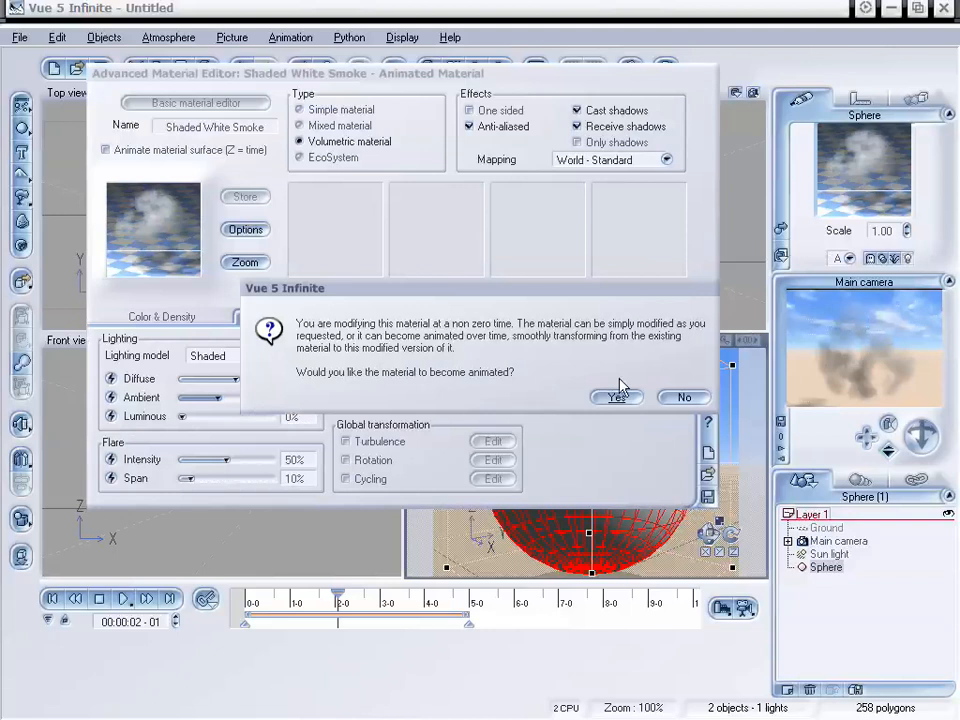
left_click(685, 398)
left_click_drag(217, 398, 270, 398)
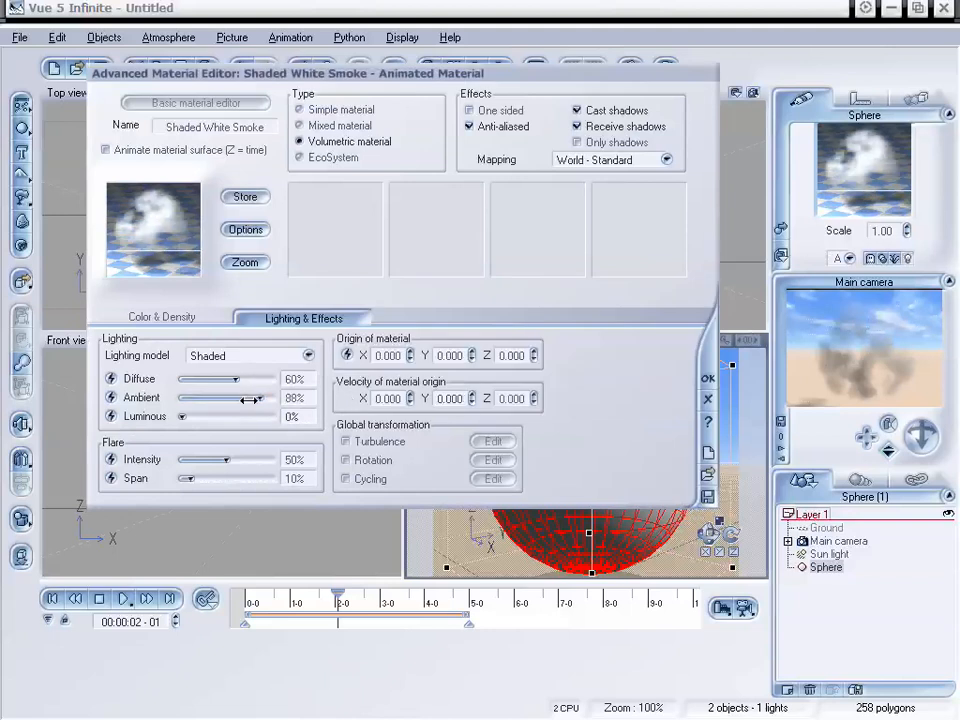
left_click(708, 378)
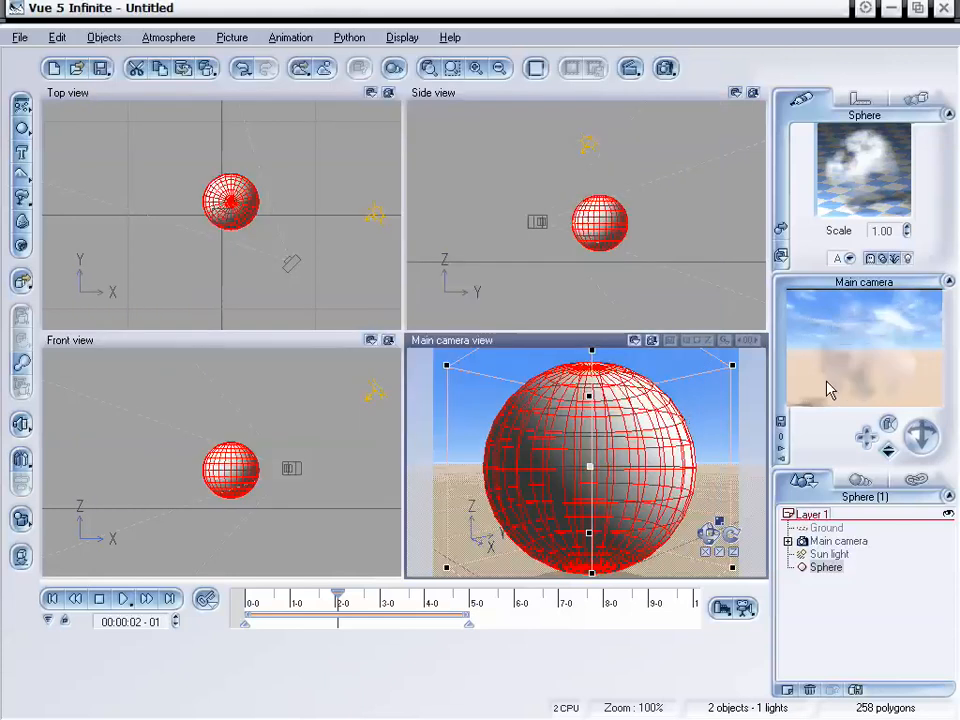
- Lower the smoke material's Ambient lighting to 15% and Diffuse to 17% without animating it, and accept the material
double_click(858, 178)
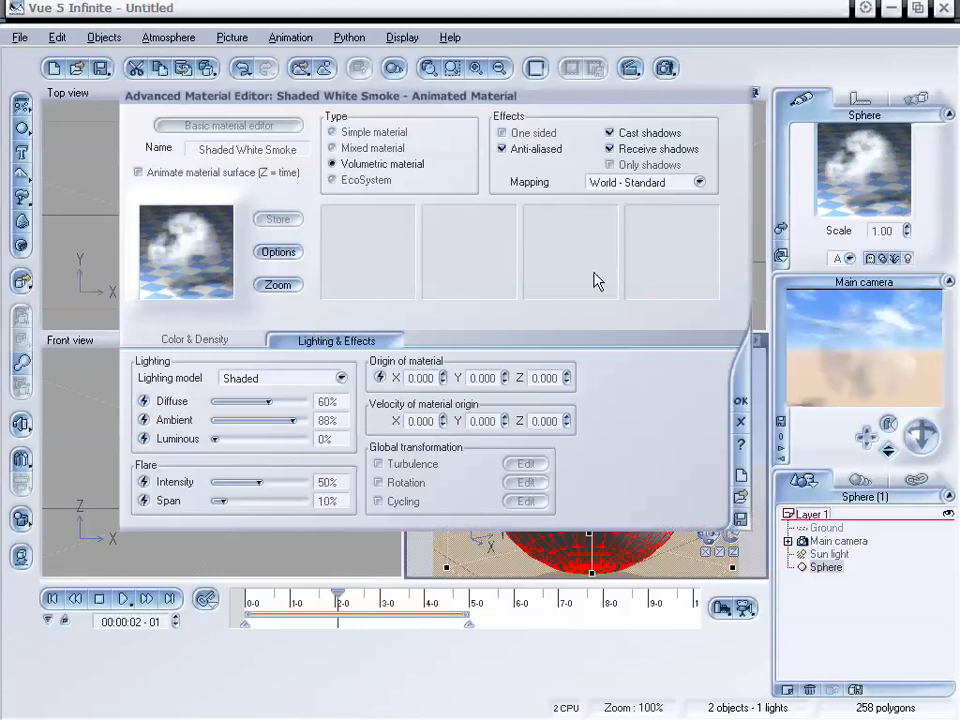
left_click(277, 418)
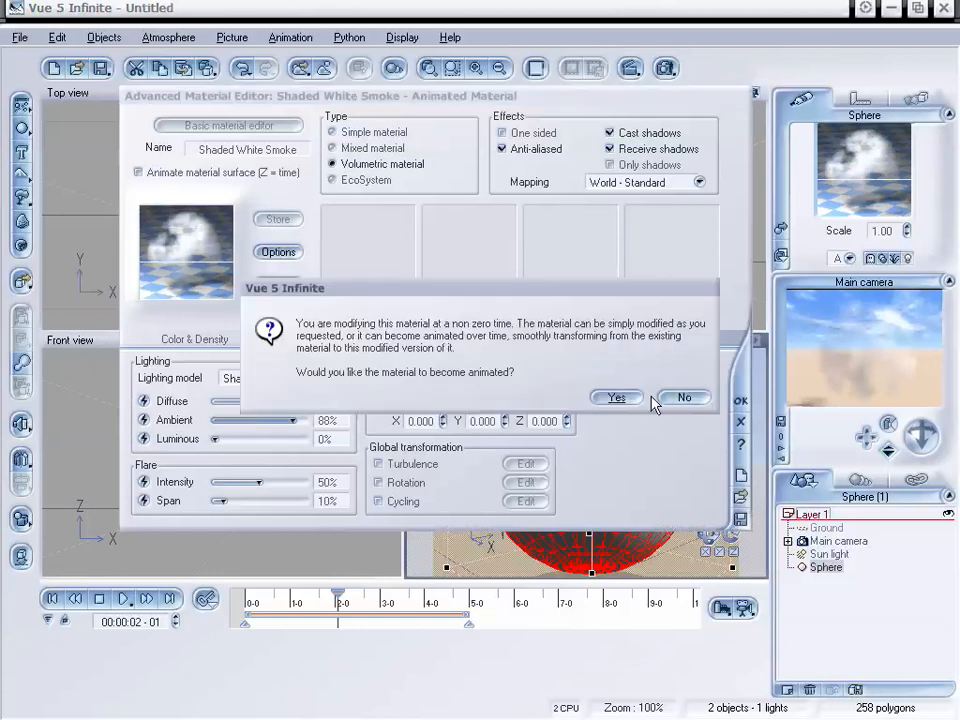
left_click(660, 398)
left_click_drag(293, 420, 223, 400)
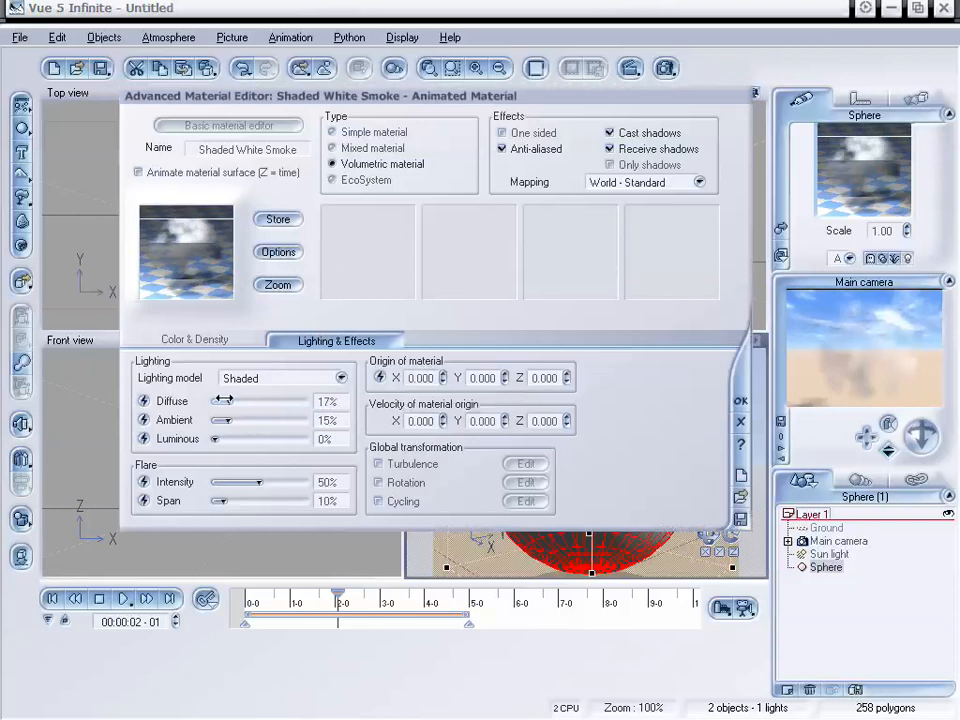
left_click(742, 404)
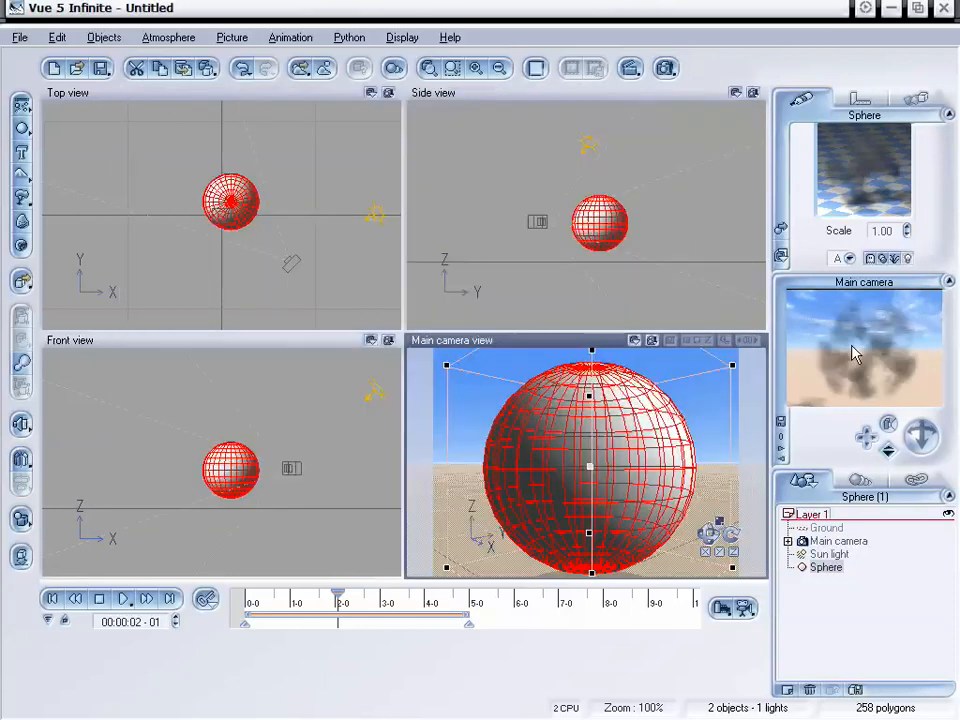